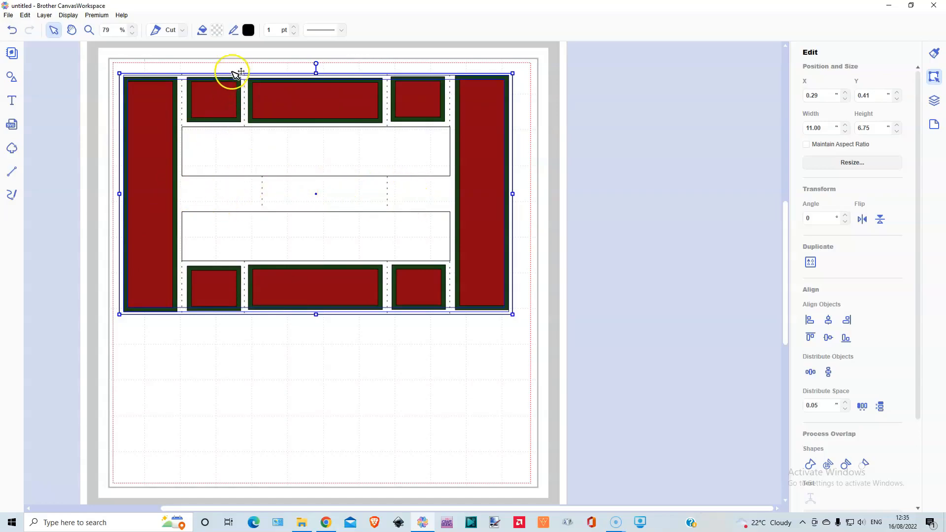
Move the existing red and green design off the mat and add a plain rectangle to the empty mat.
drag(220, 101, 651, 73)
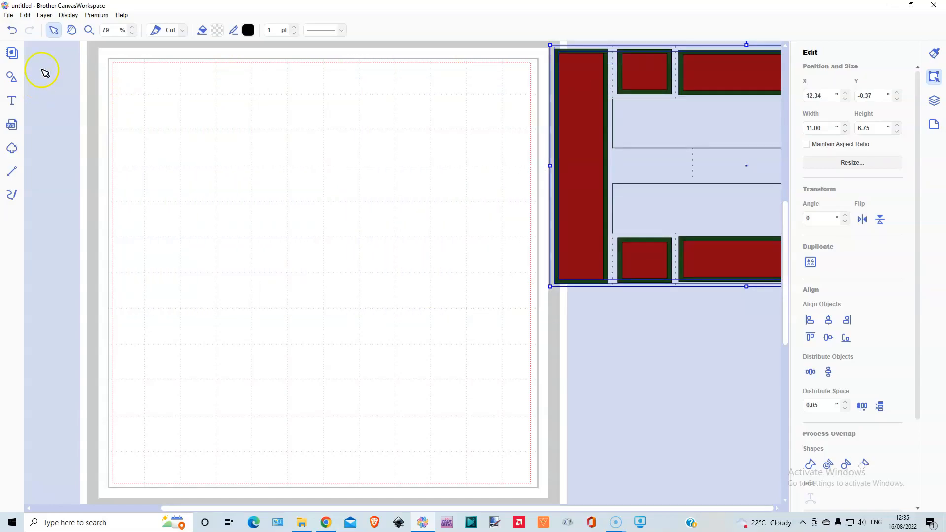
click(13, 77)
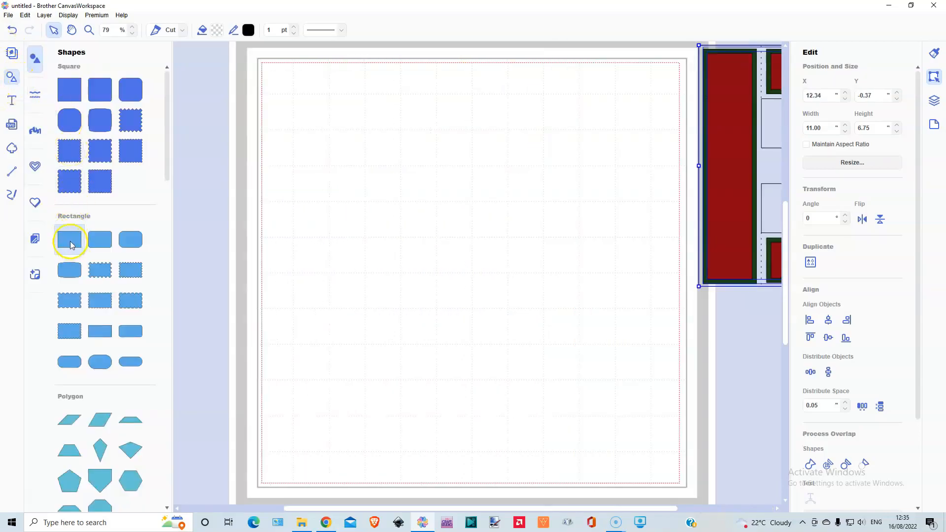
click(17, 77)
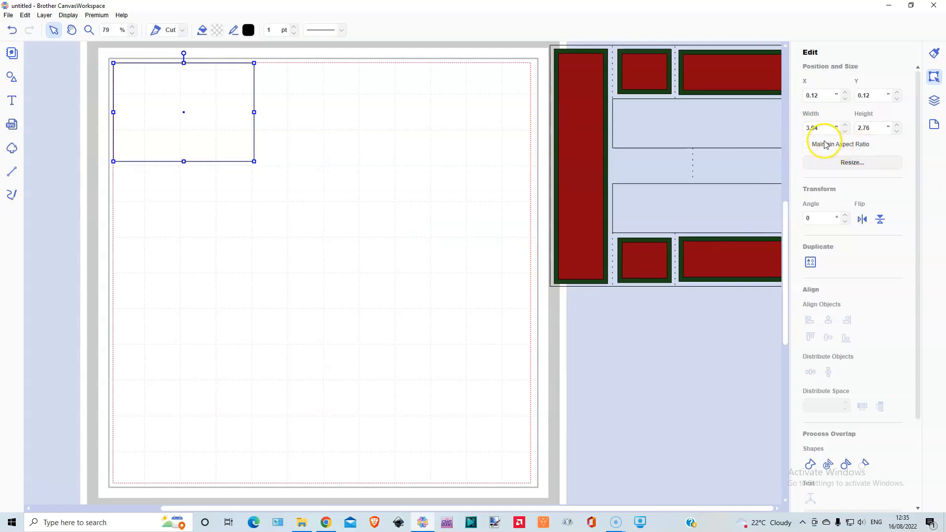
Set the new rectangle's width to 11 inches and its height to 6.75 inches.
drag(821, 127, 808, 129)
click(875, 128)
drag(872, 128, 846, 127)
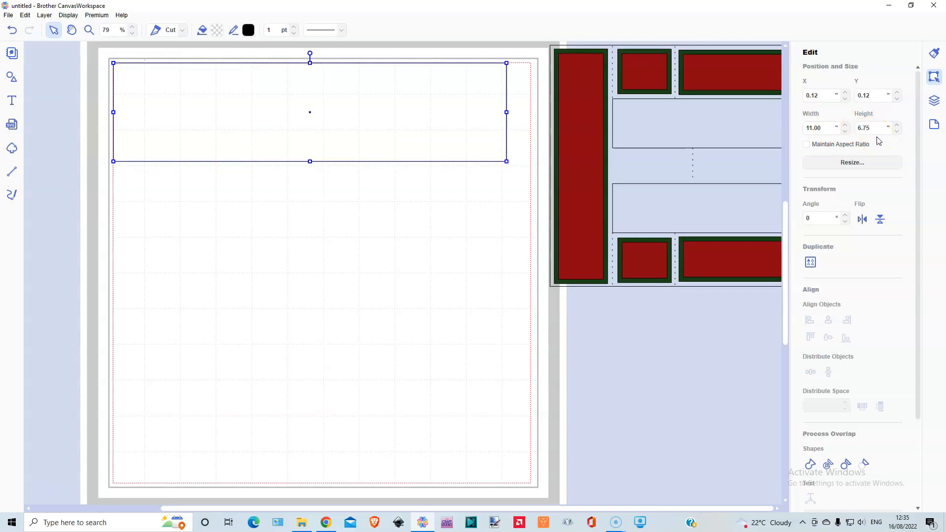
key(Return)
click(920, 157)
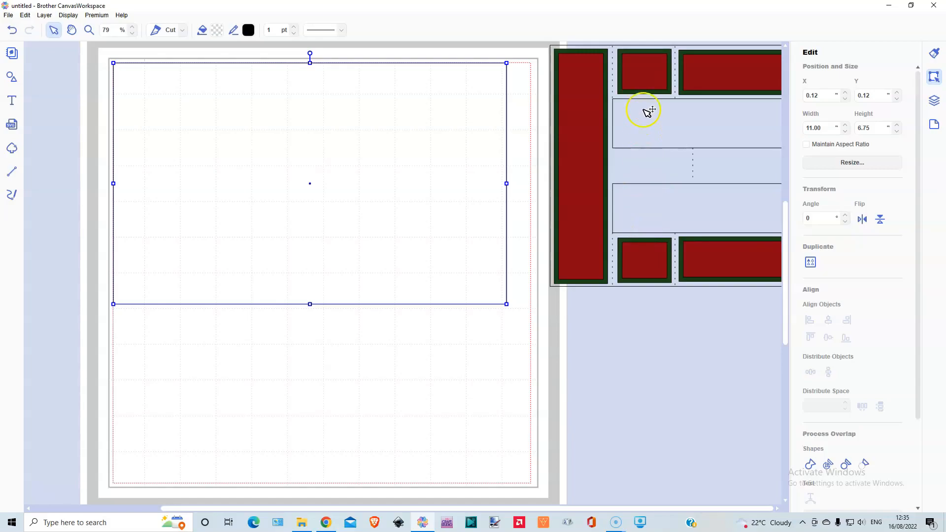
Duplicate the rectangle and resize the copy to 7.5 inches wide and 3.75 inches high.
click(44, 18)
click(60, 26)
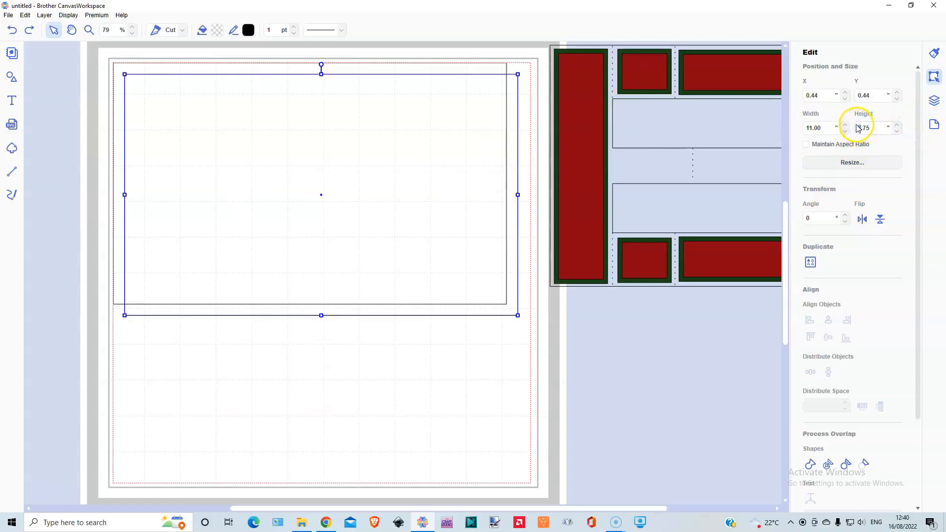
key(BackSpace)
text(3)
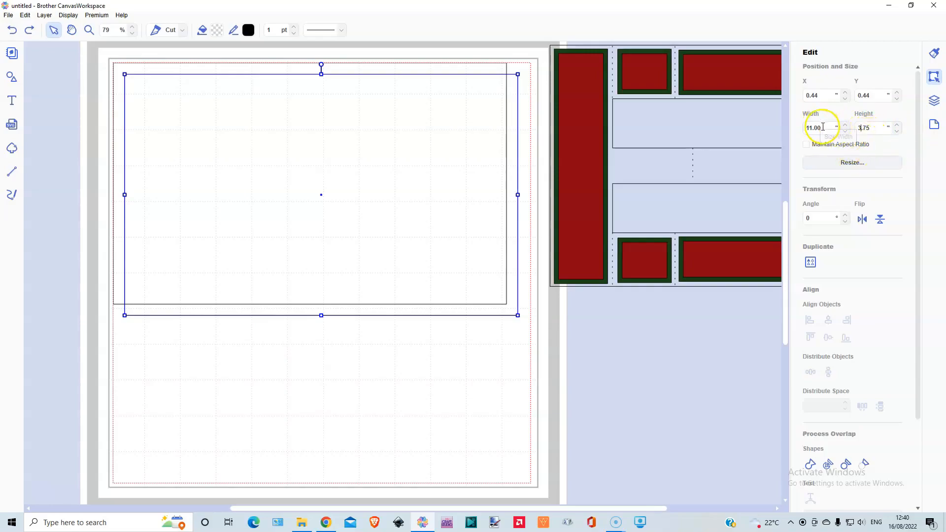
click(804, 129)
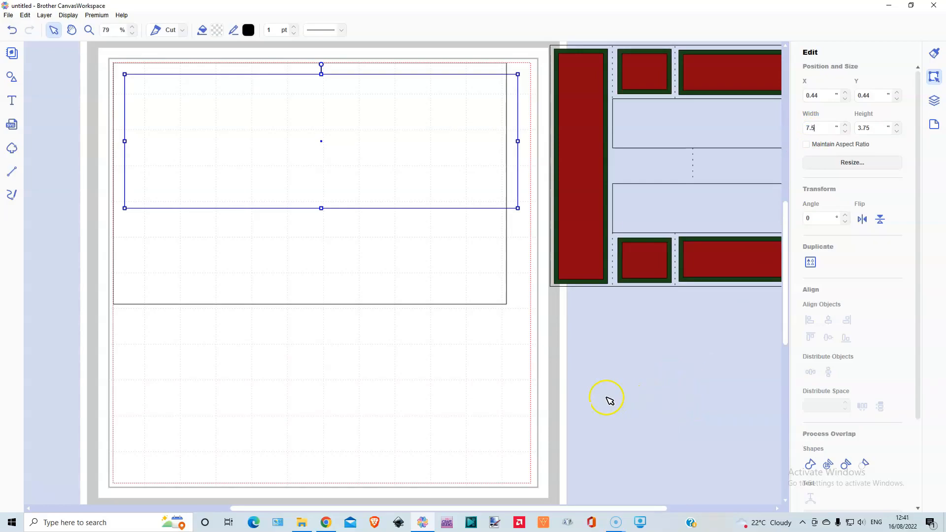
click(261, 229)
Move the smaller rectangle inside the larger one and centre both on each other horizontally and vertically.
drag(258, 152, 292, 183)
drag(90, 117, 257, 214)
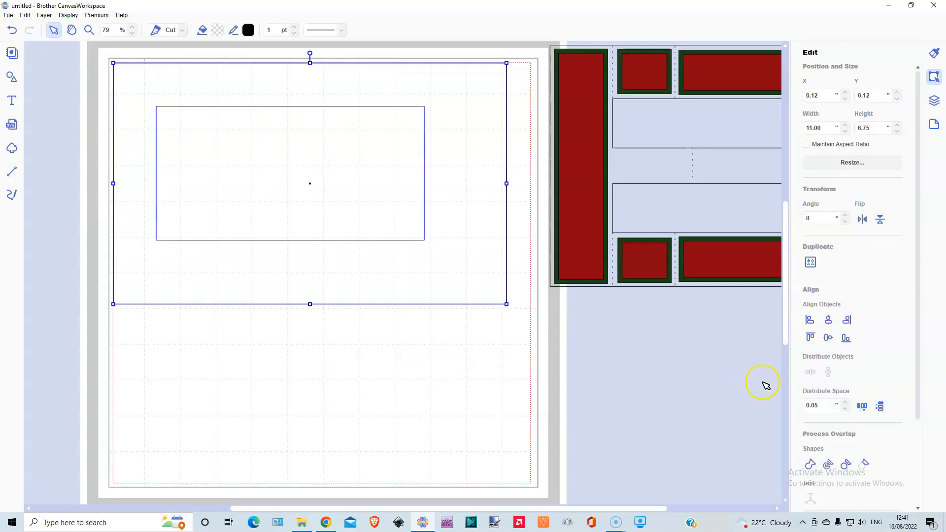
click(830, 322)
click(829, 339)
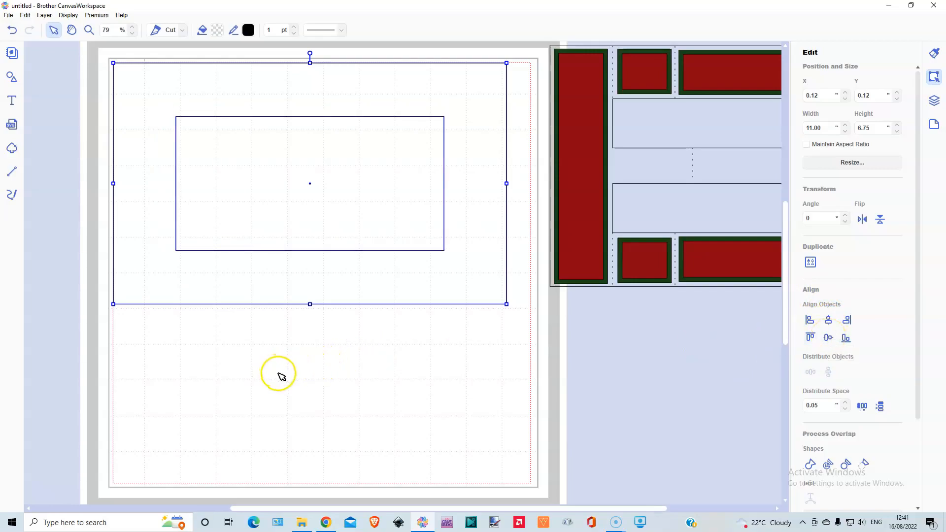
Cut the smaller rectangle out of the larger one to make a frame, and check the opening by selecting the result.
scroll(870, 439, down, 2)
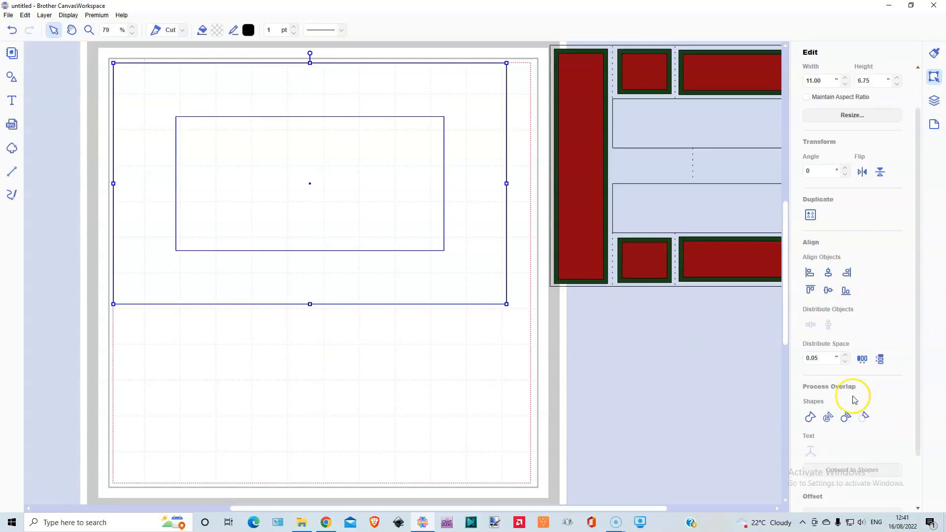
click(865, 418)
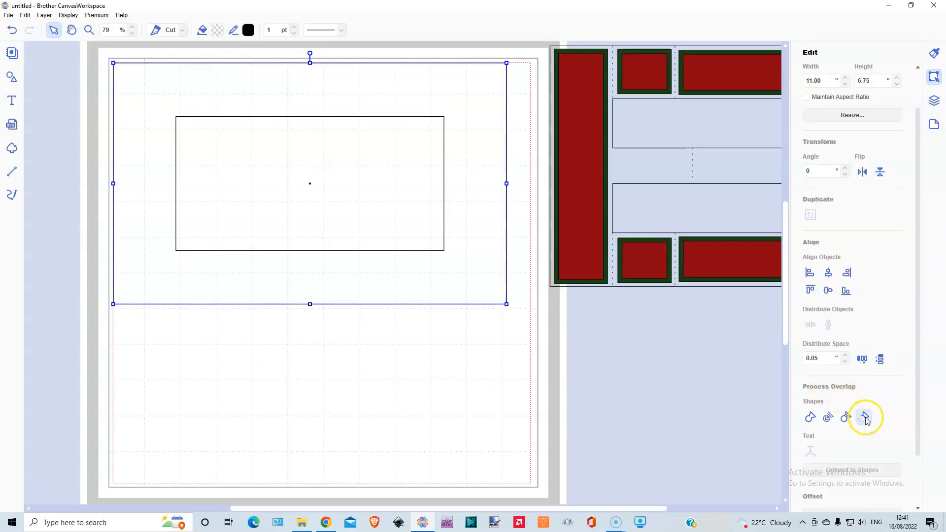
click(261, 192)
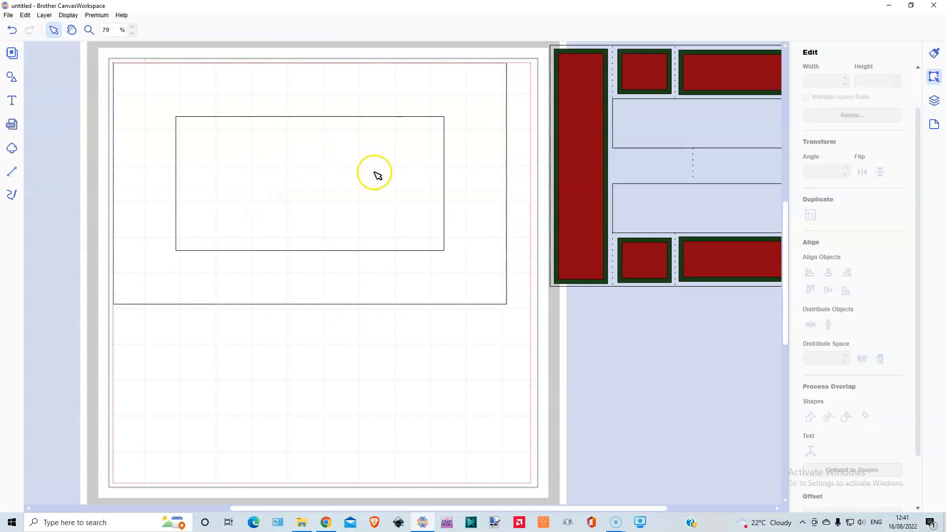
click(355, 266)
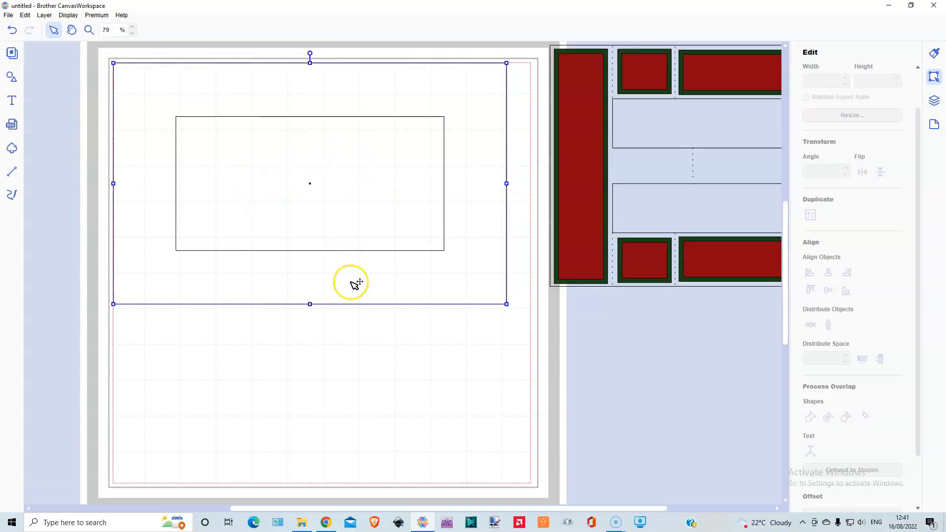
Add another wide plain rectangle and place it inside the frame's opening.
click(12, 77)
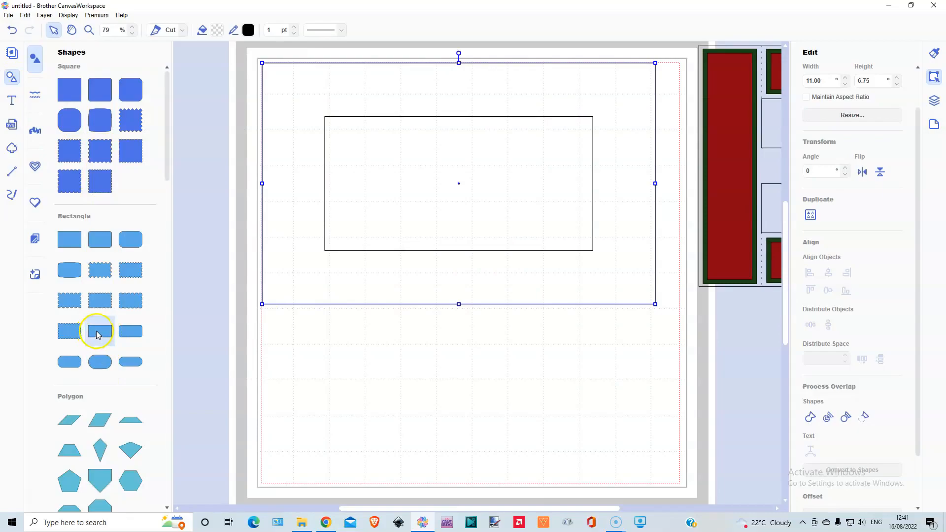
click(11, 79)
drag(186, 89, 298, 163)
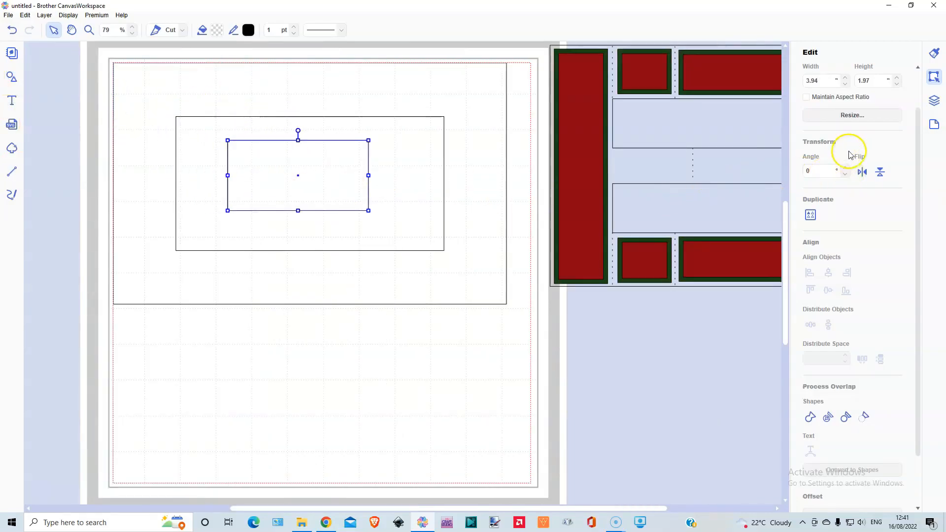
Set the rectangle inside the opening to 1 inch high and 8 inches wide.
scroll(858, 162, up, 2)
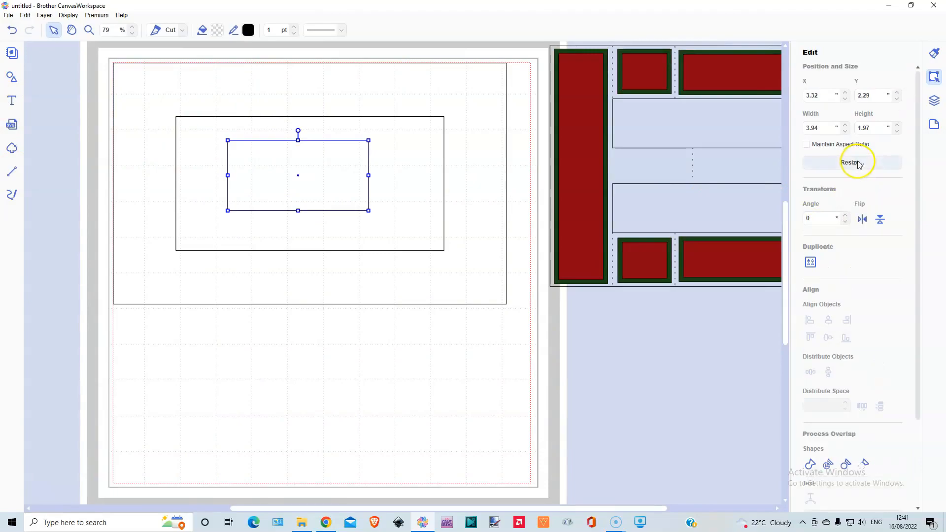
double_click(873, 128)
text(10)
key(BackSpace)
text(.)
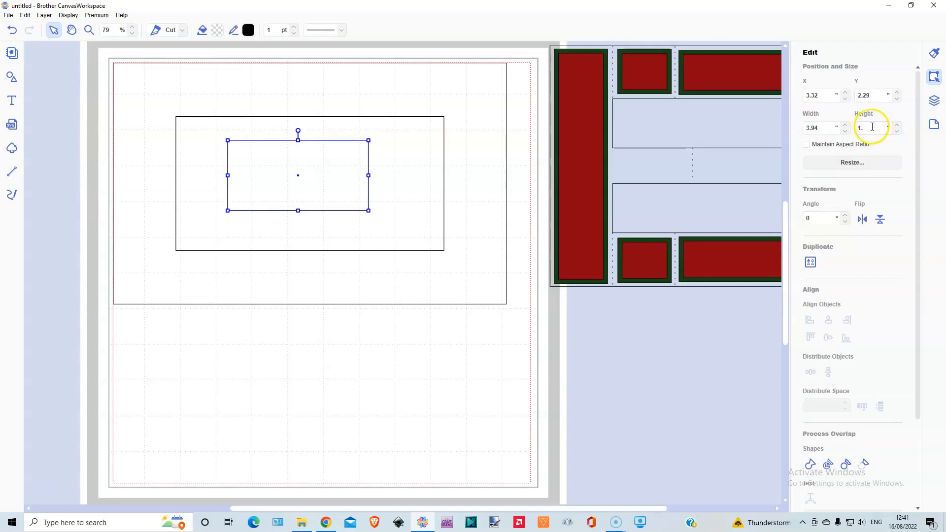
text(0)
click(819, 127)
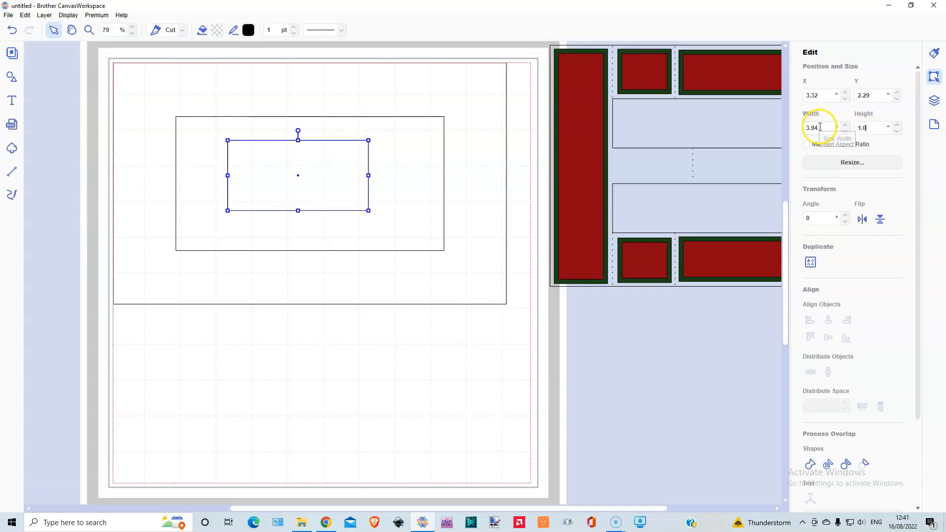
double_click(819, 128)
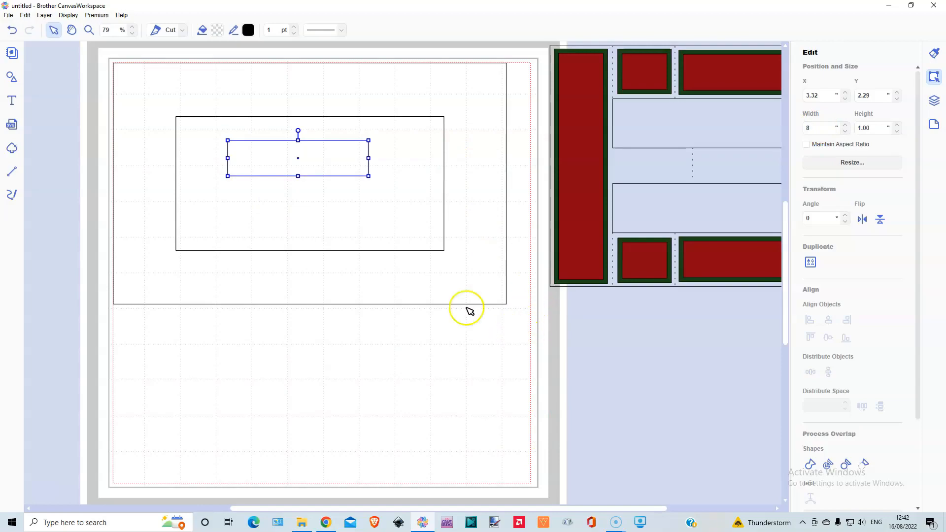
click(262, 323)
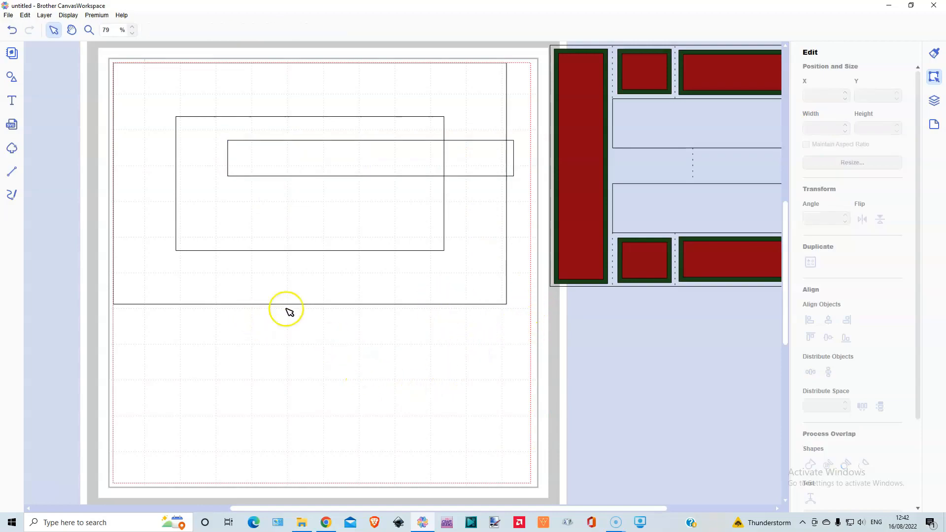
Lay the 8 by 1 inch strip centrally across the frame's opening, align it to the middle, and weld it to the frame.
drag(366, 152, 307, 173)
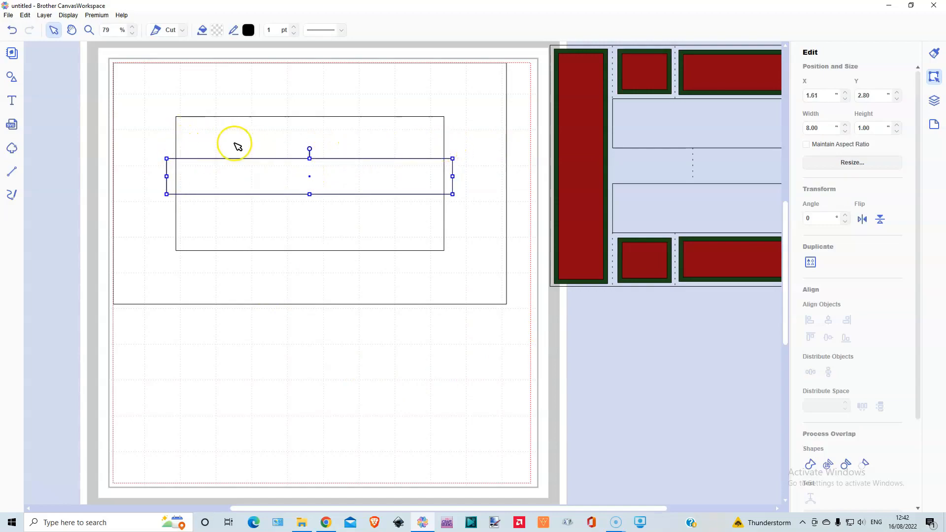
drag(79, 128, 249, 232)
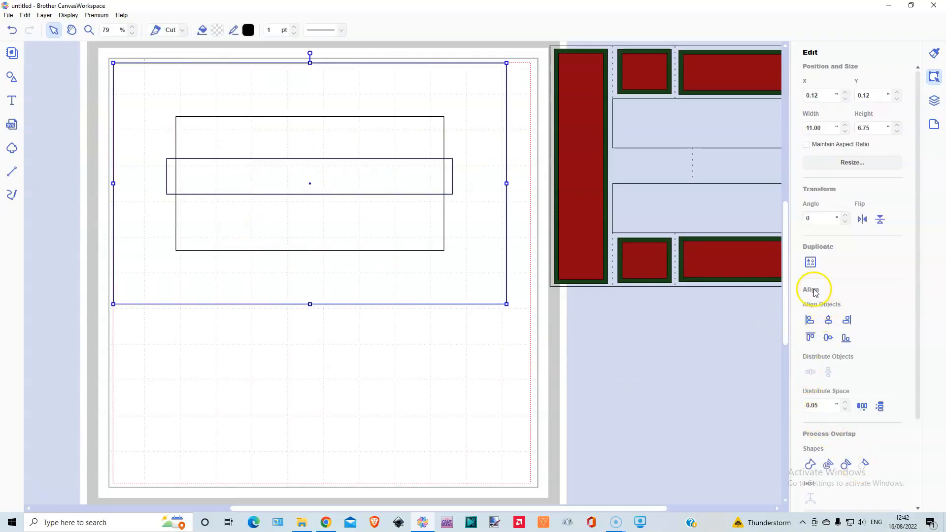
click(828, 338)
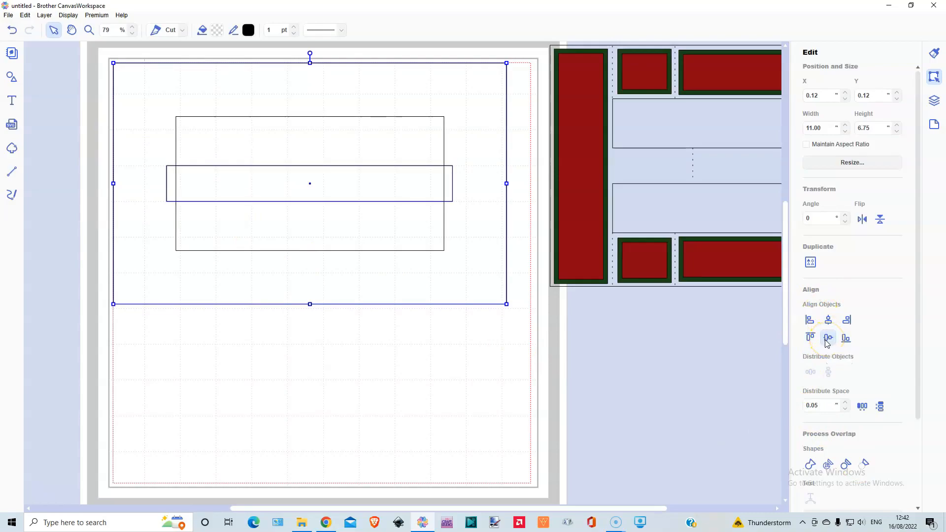
scroll(827, 347, down, 3)
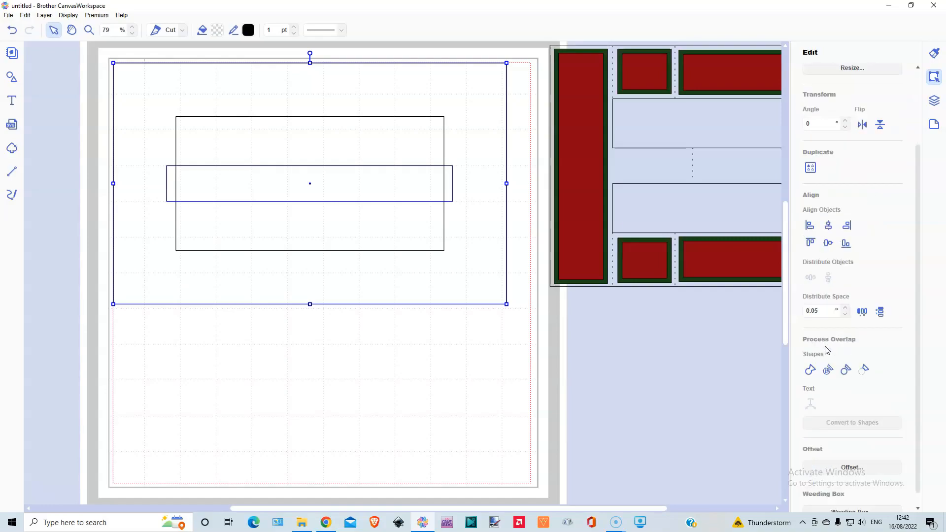
click(810, 370)
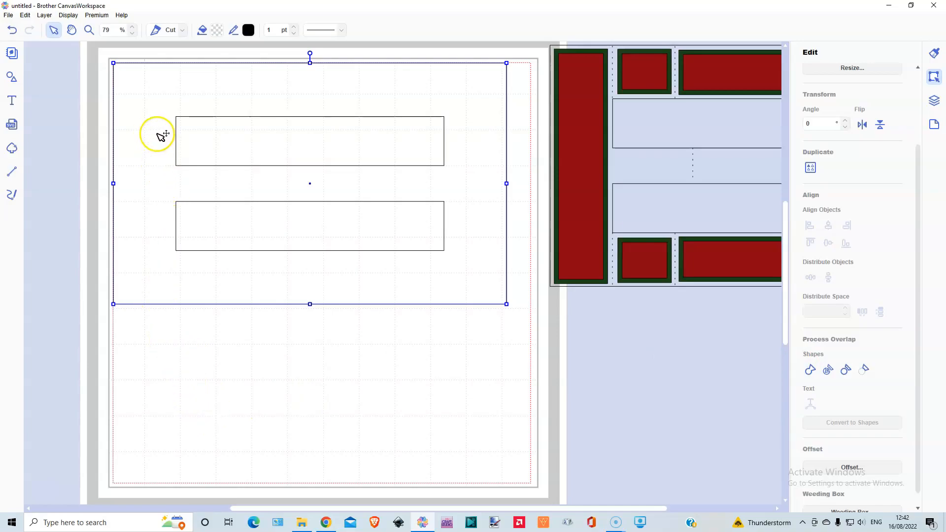
Draw a vertical path line from the frame's top edge to its bottom edge, left of the openings, with a dashed line style.
click(12, 172)
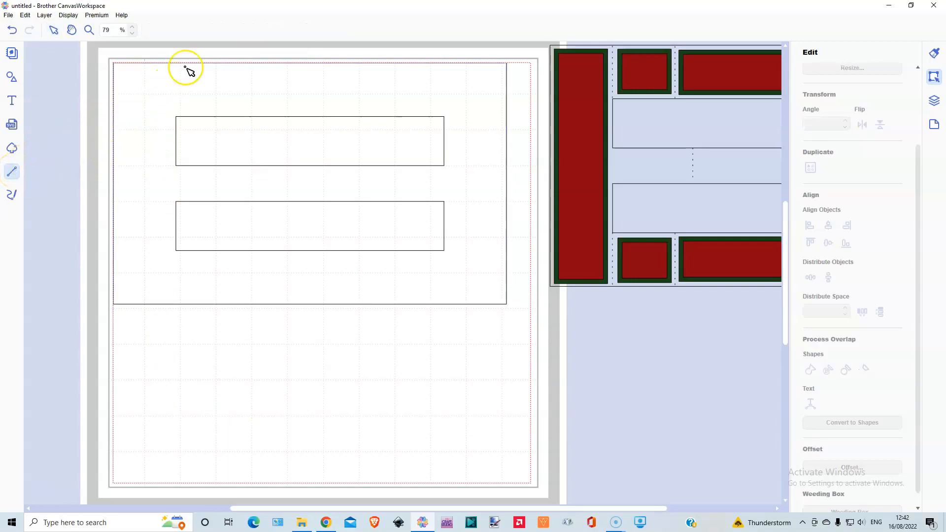
click(157, 63)
double_click(158, 306)
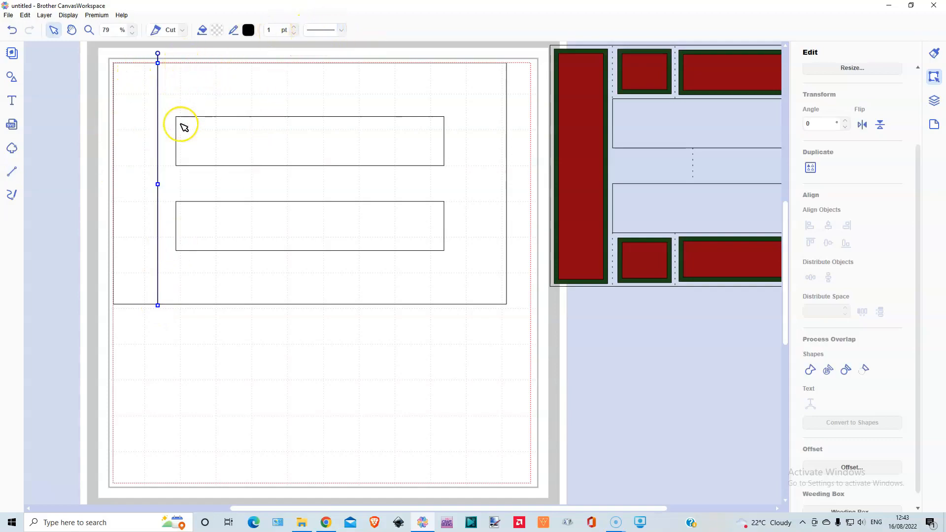
click(343, 30)
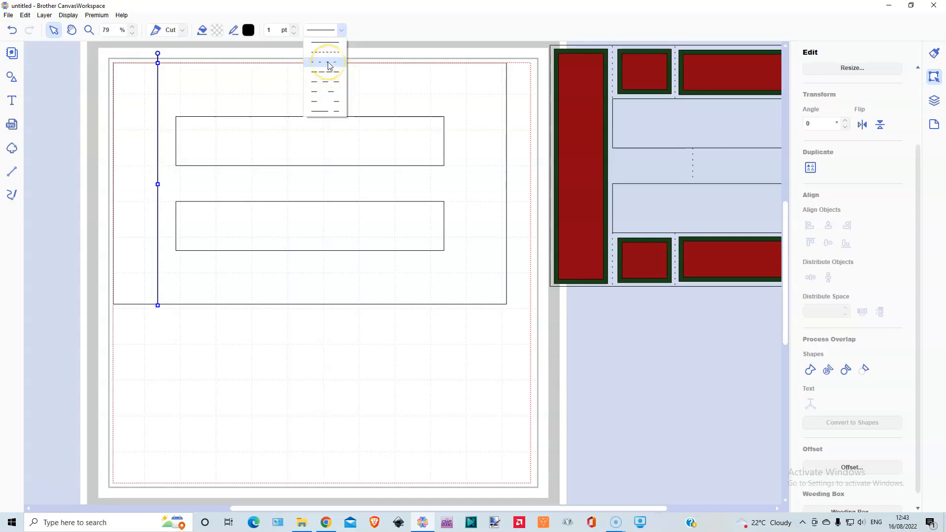
click(330, 66)
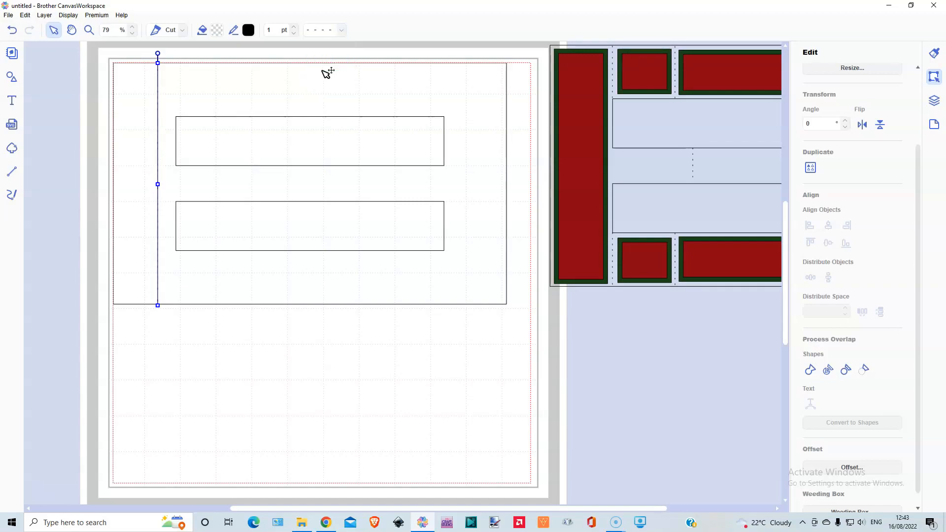
Move the frame to the mat's upper-left corner at X 0.00 and Y 0.00.
click(233, 108)
drag(230, 105, 228, 105)
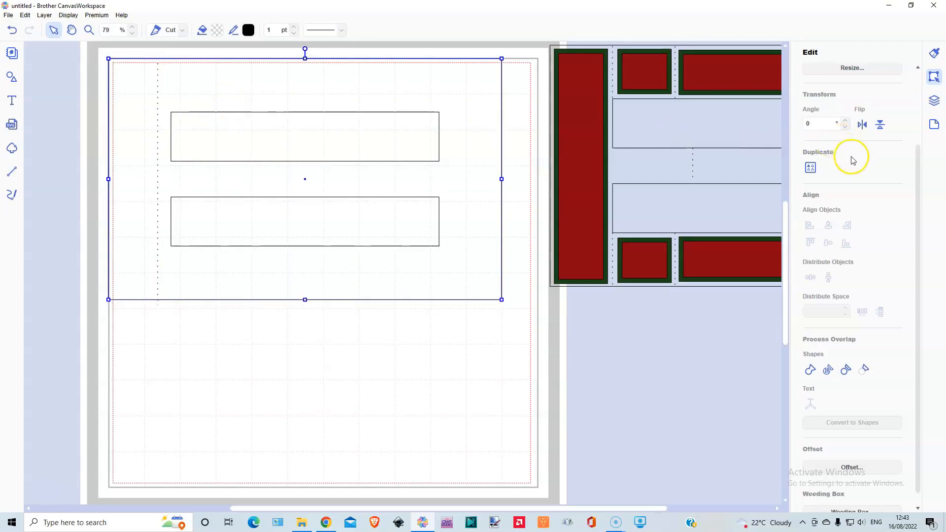
scroll(851, 159, up, 3)
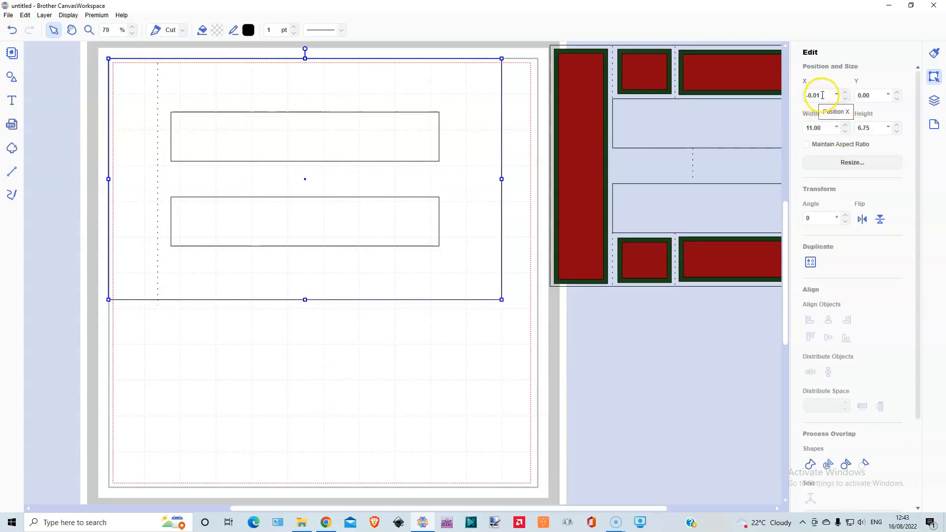
key(Right)
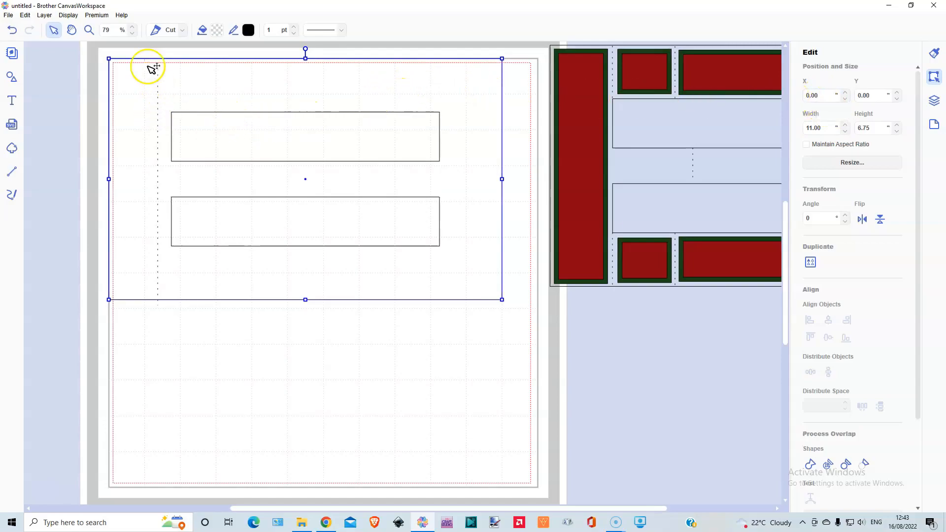
Move the dashed vertical line to the windows' left edge at X 1.75, starting at the frame's top edge.
double_click(163, 72)
click(446, 353)
click(935, 101)
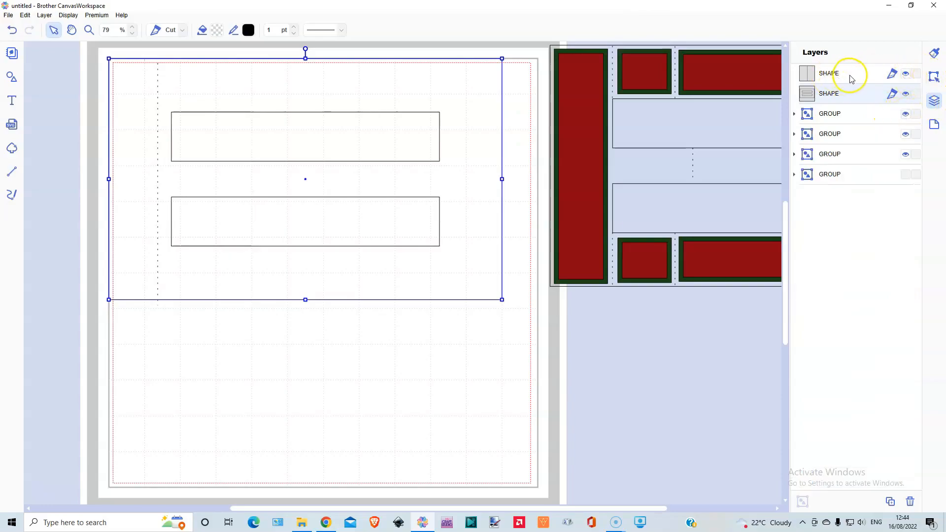
click(850, 77)
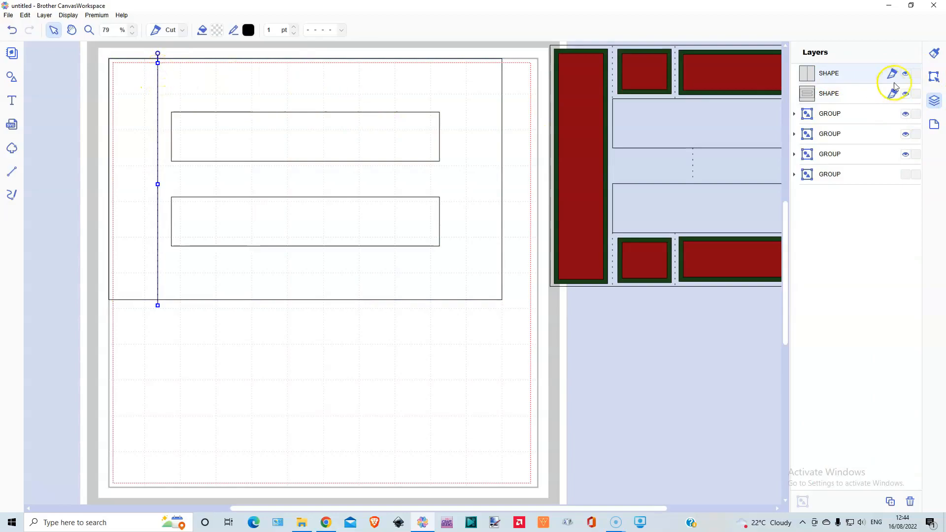
click(933, 77)
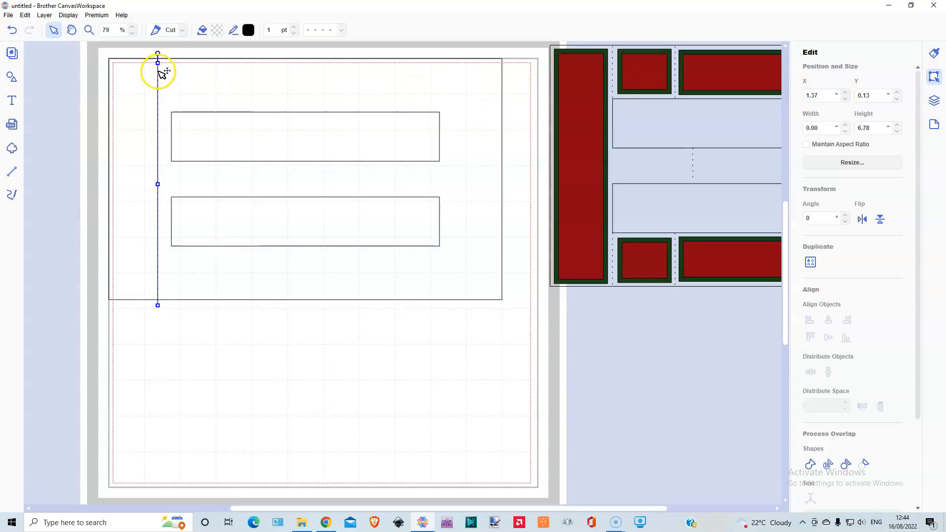
drag(158, 68, 172, 63)
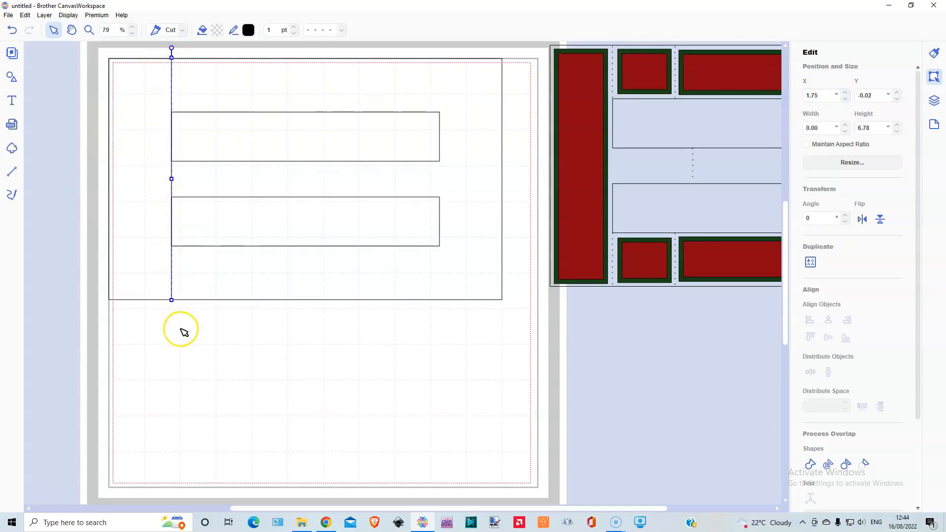
Shorten the dashed line to 1.50 inches, ending at the upper window, and place a duplicate below the lower window at X 1.75.
drag(171, 300, 171, 112)
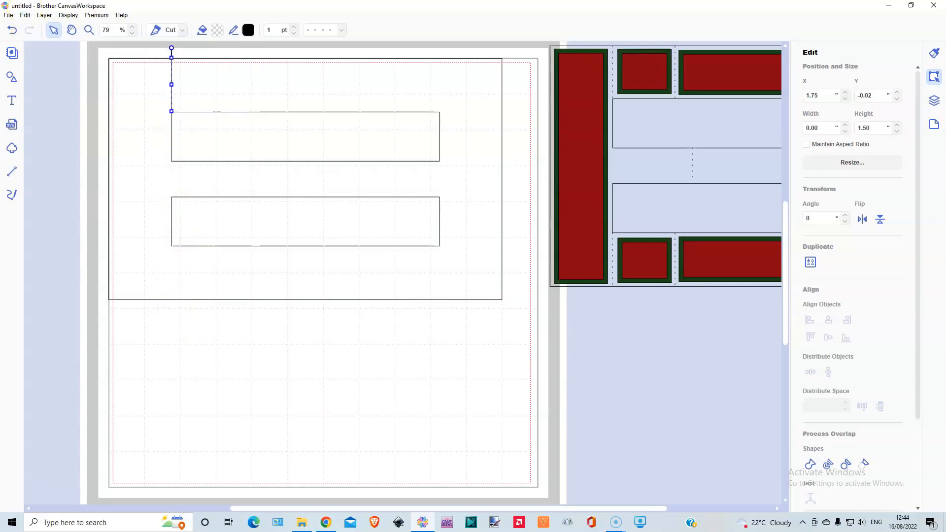
click(26, 16)
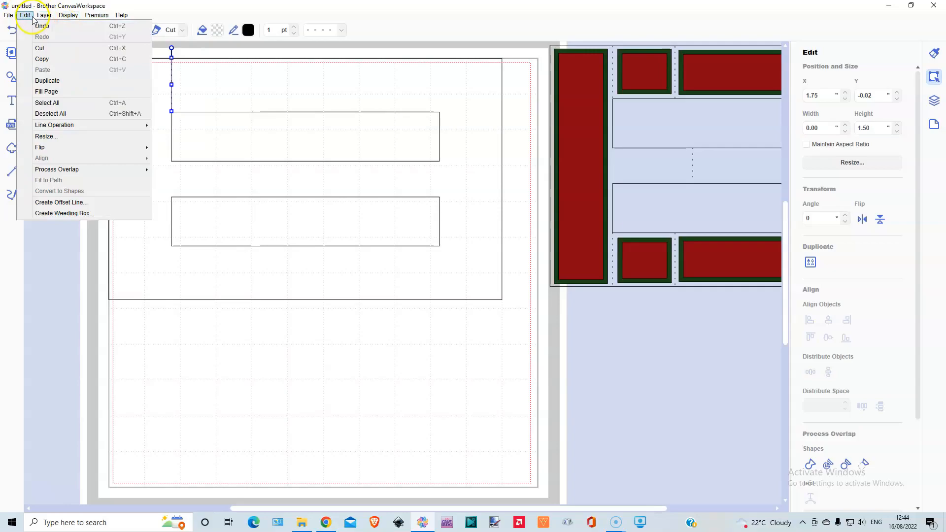
click(50, 28)
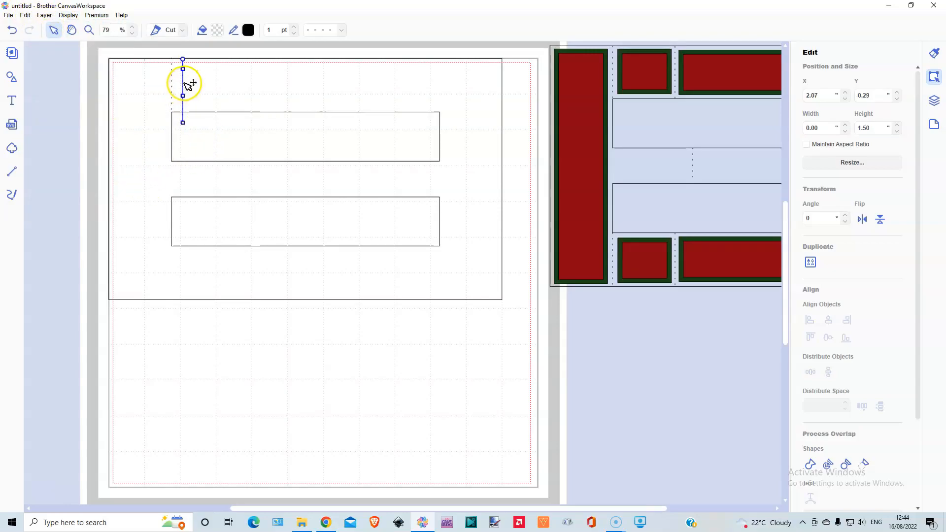
drag(186, 81, 173, 256)
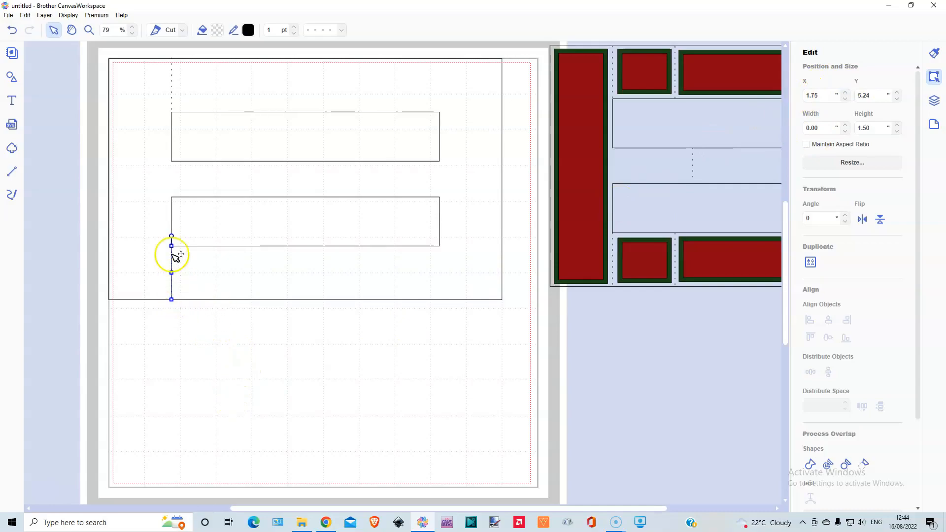
Select both dashed segments above and below the windows and duplicate the pair.
shift+click(172, 89)
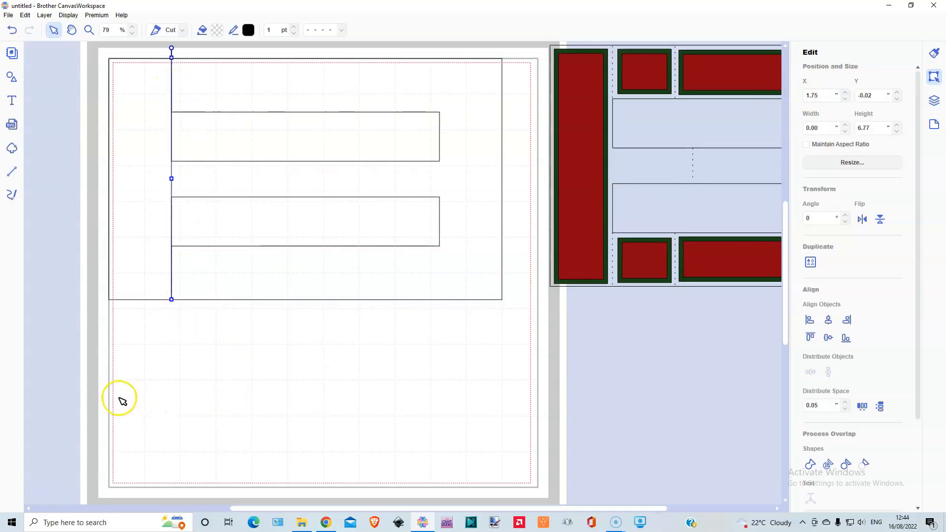
click(44, 15)
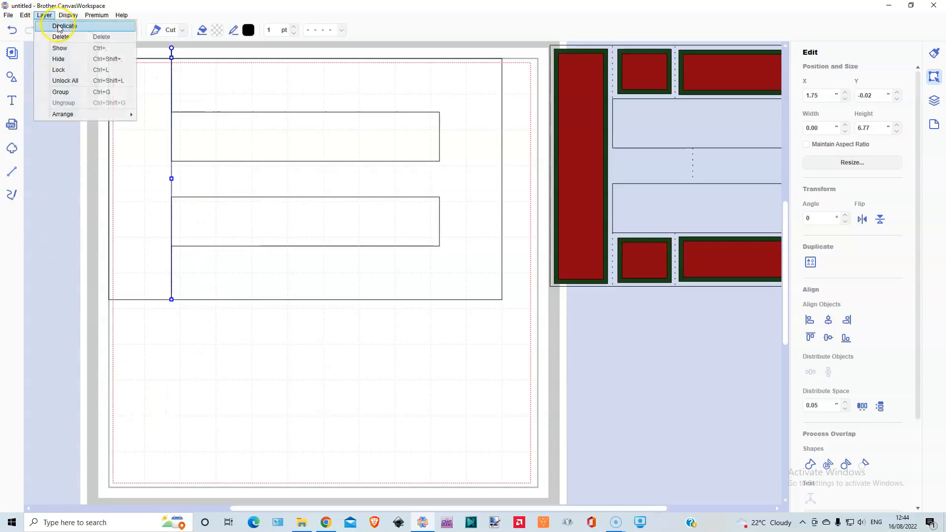
click(58, 26)
key(ctrl+d)
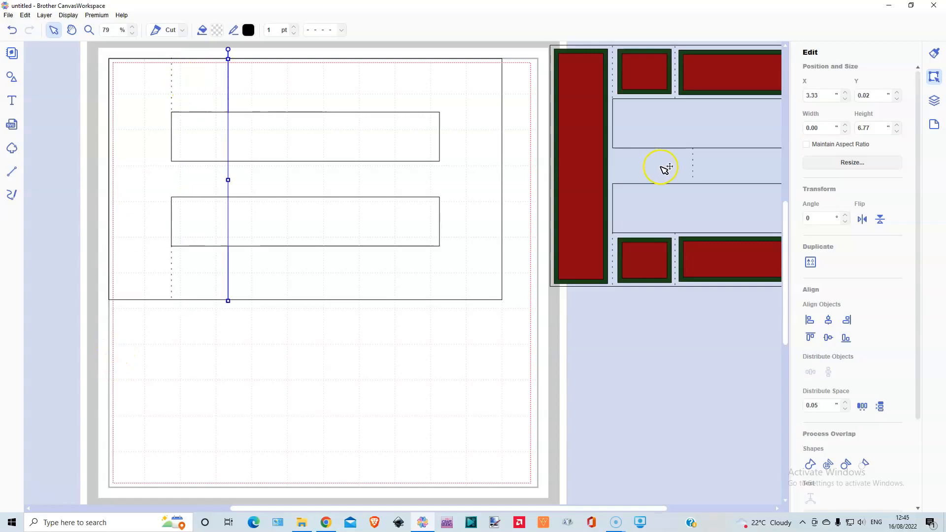
Lay the sample template over the new frame, slightly offset, and place the duplicated pair of dashed segments at X 3.50.
click(653, 170)
drag(655, 173, 220, 181)
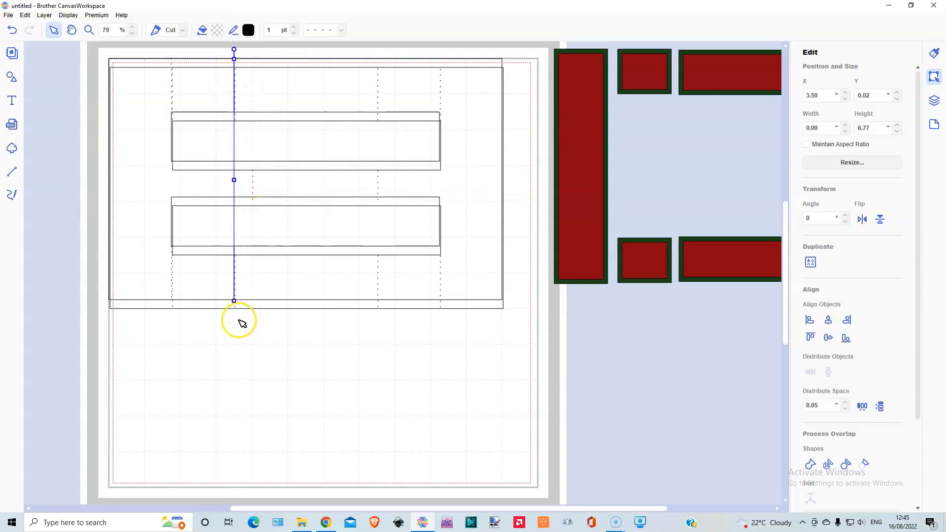
click(266, 305)
mouse_move(266, 306)
mouse_down()
mouse_move(265, 296)
mouse_move(270, 307)
mouse_up()
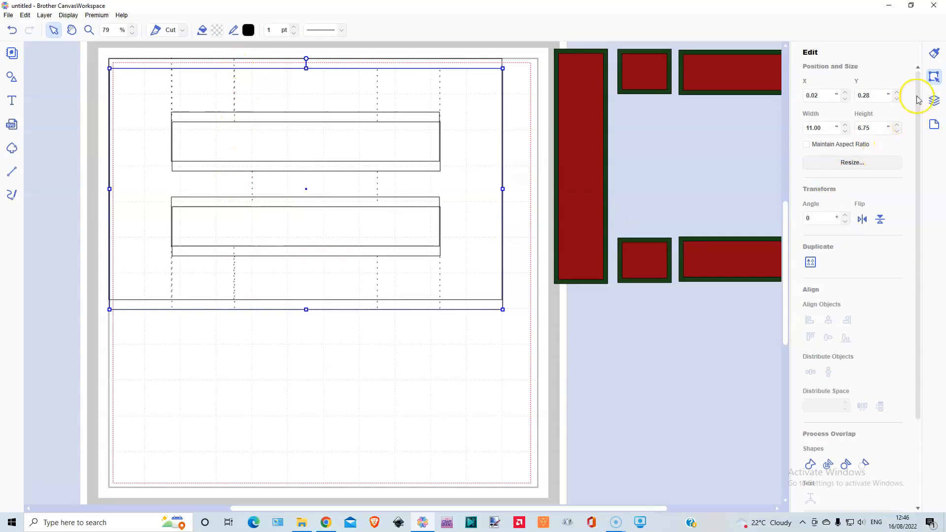
Duplicate the pair of dashed segments at X 3.50 and place the copy at X 7.50.
click(935, 100)
click(856, 75)
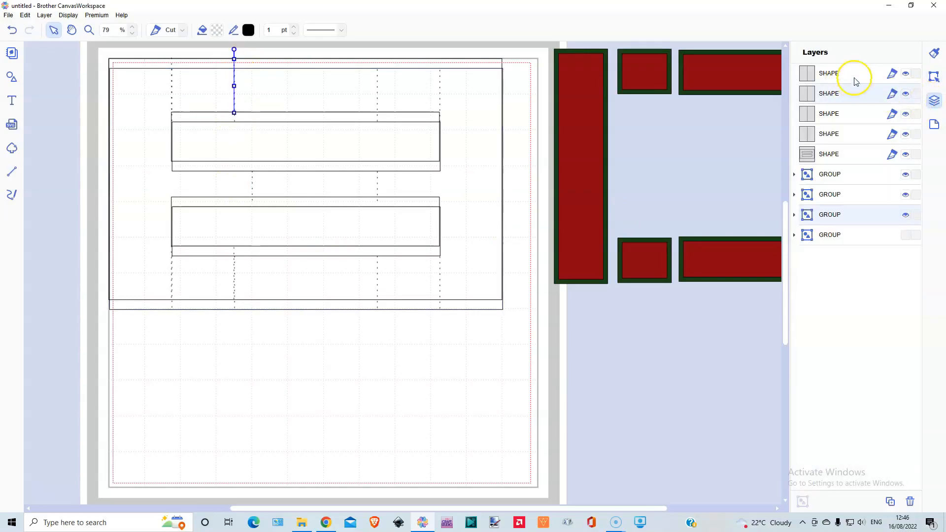
click(934, 77)
click(43, 15)
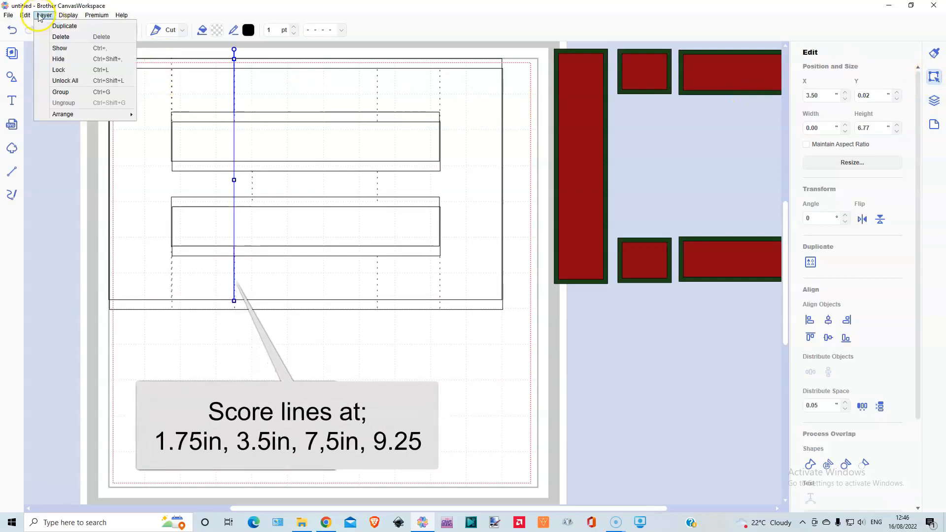
click(59, 26)
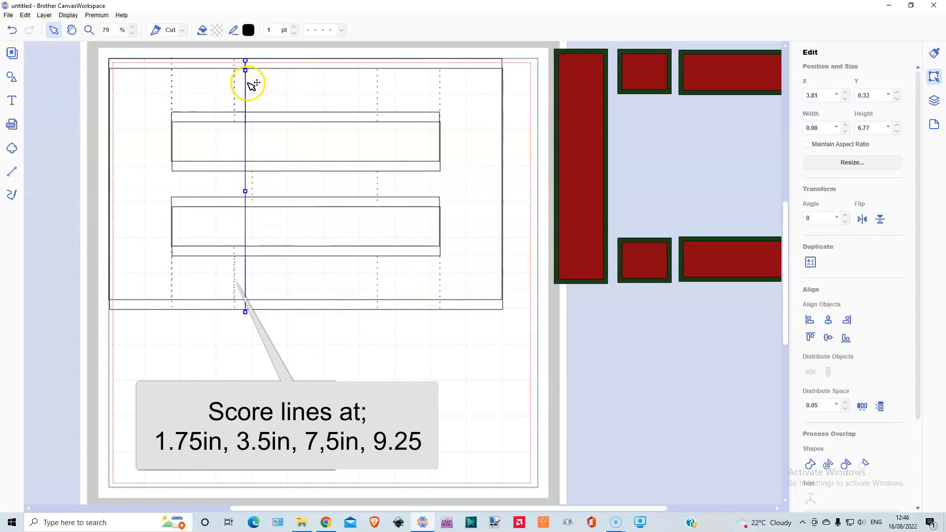
drag(250, 85, 382, 73)
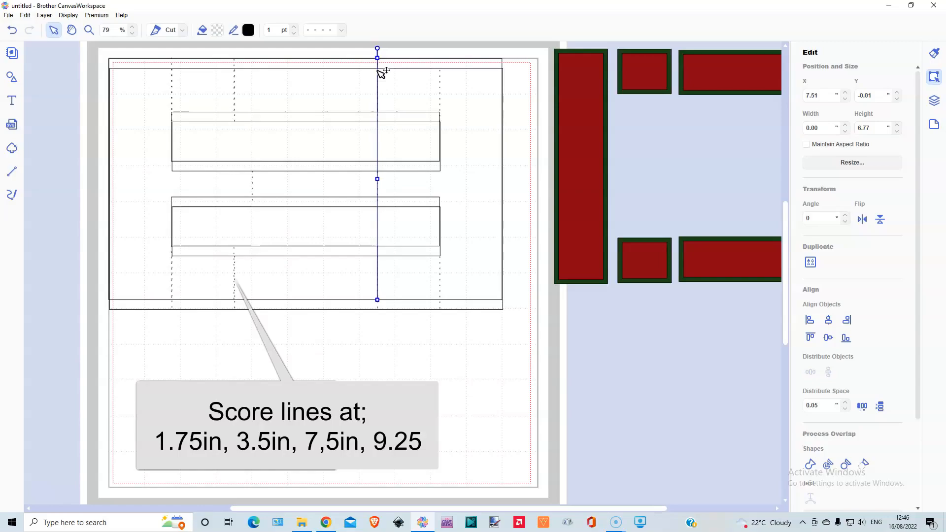
click(432, 85)
key(Left)
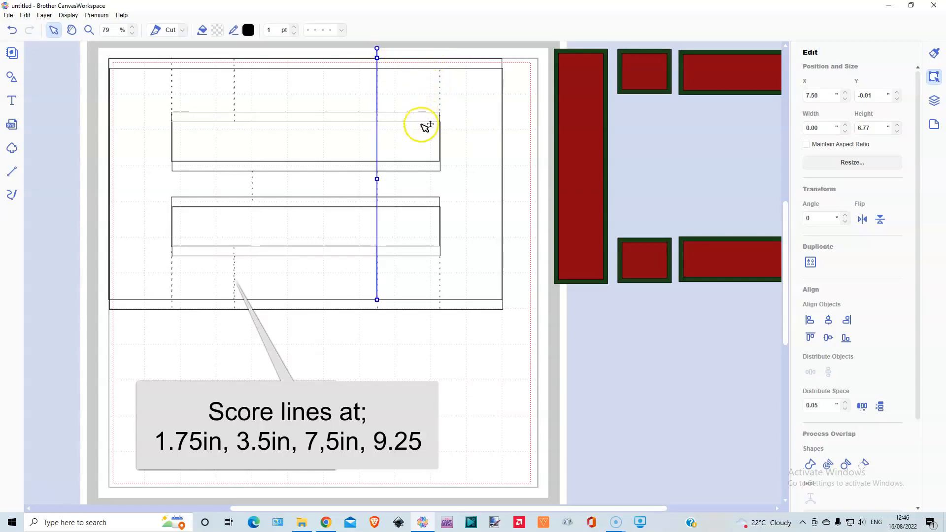
Duplicate the pair of dashed segments at X 7.50 and place the copy at X 9.25 along the windows' right edge.
click(43, 16)
click(60, 38)
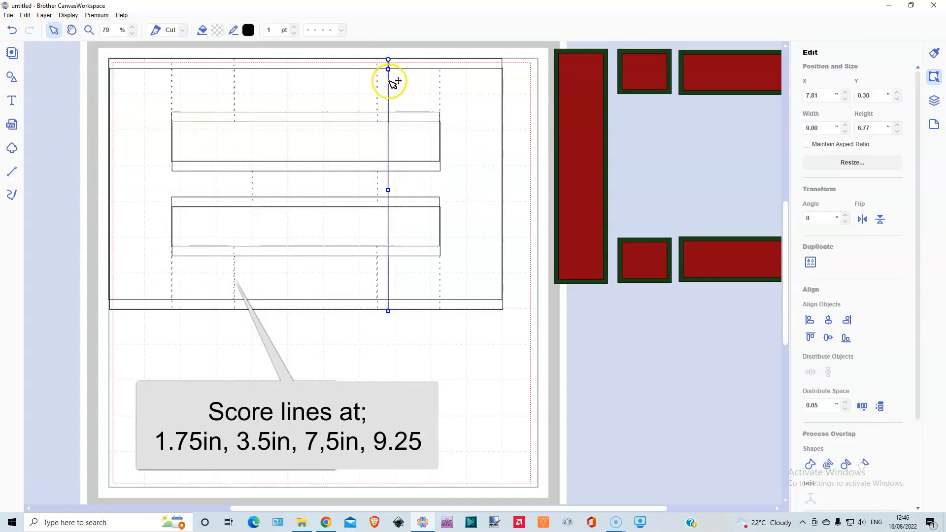
drag(389, 80, 444, 72)
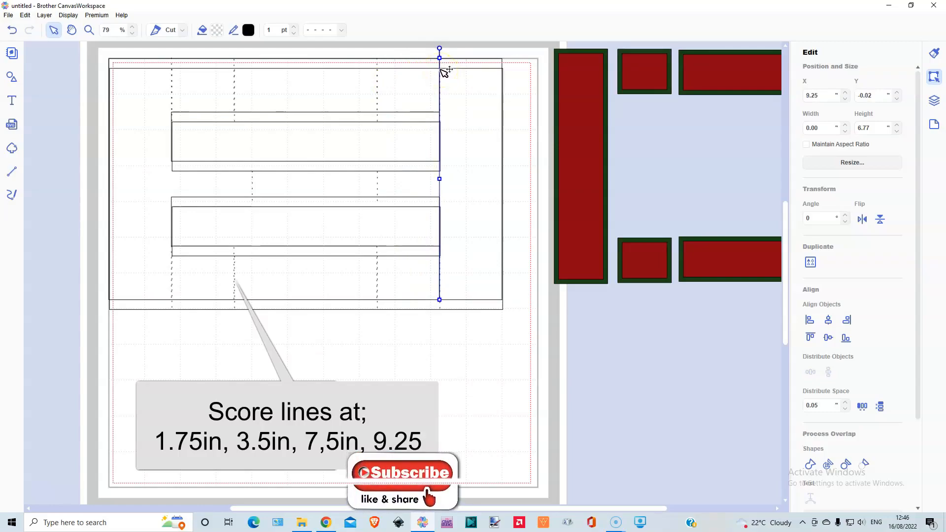
Move the overlaid sample template off the mat, back behind its red panels.
click(336, 309)
drag(335, 312, 778, 289)
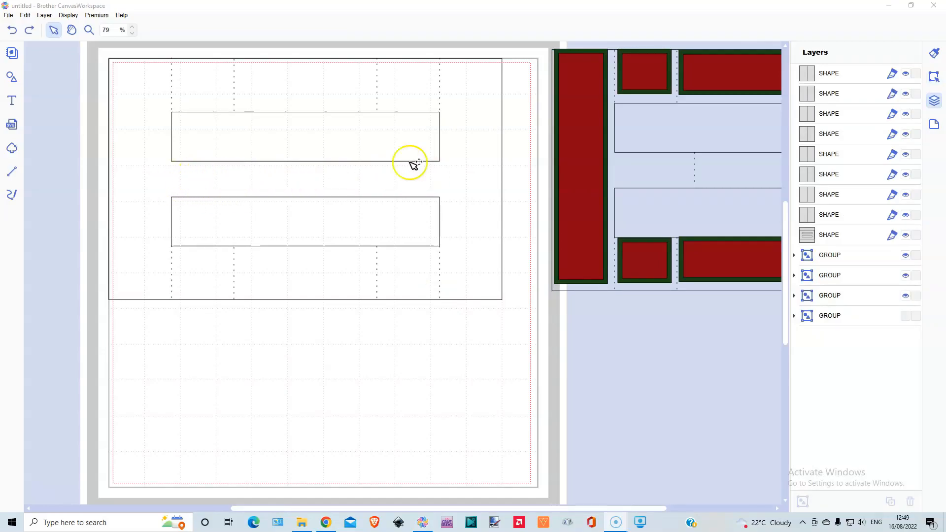
Place a copy of one dashed segment on the strip between the windows at X 4.00 and shorten it to 1.06 inches.
click(862, 75)
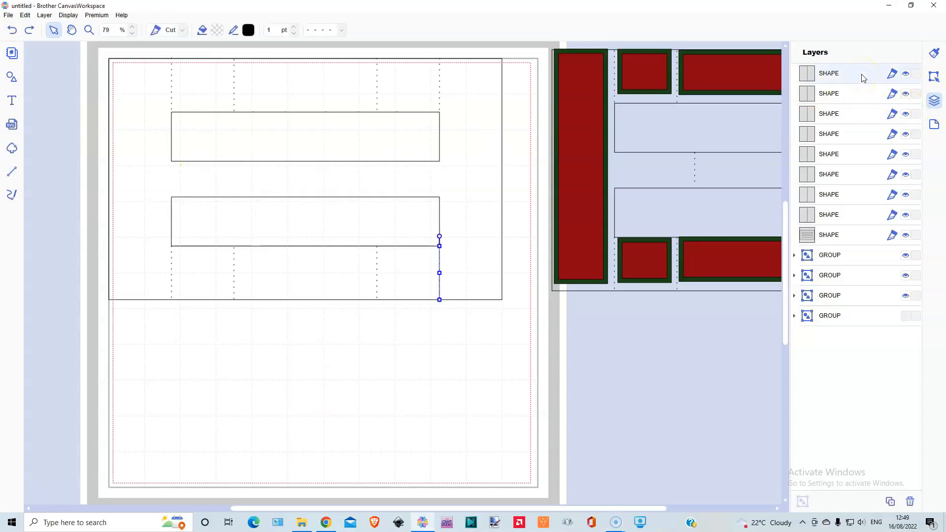
drag(358, 290, 252, 207)
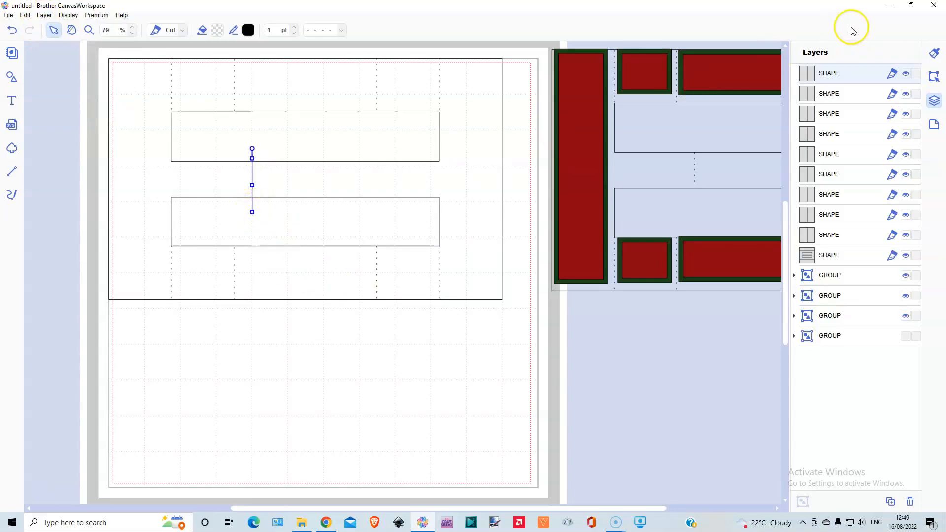
click(934, 77)
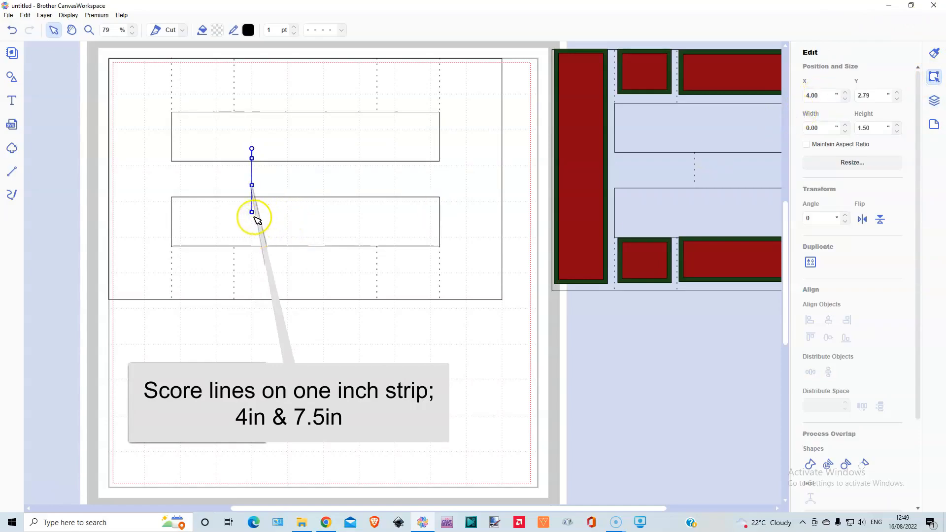
drag(251, 207, 253, 201)
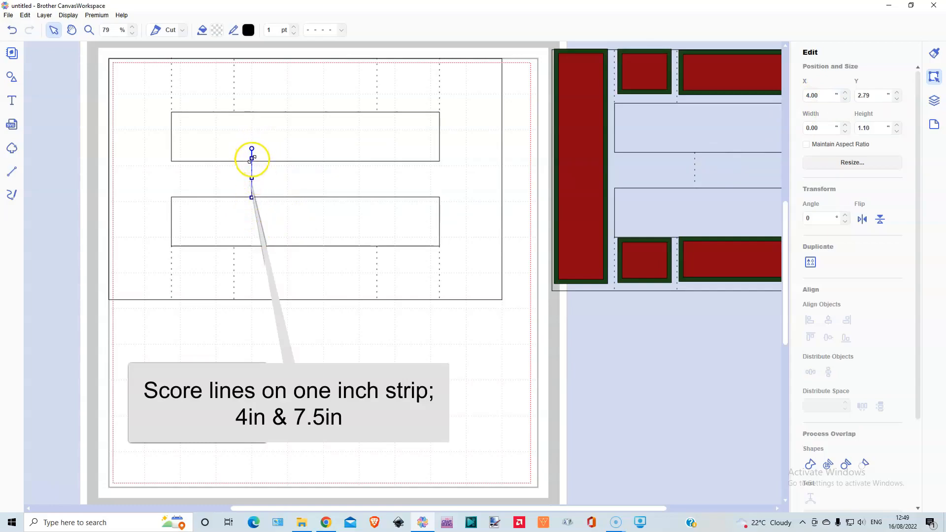
Duplicate the dashed segment on the middle strip and place the copy at X 7.50.
click(45, 16)
click(56, 26)
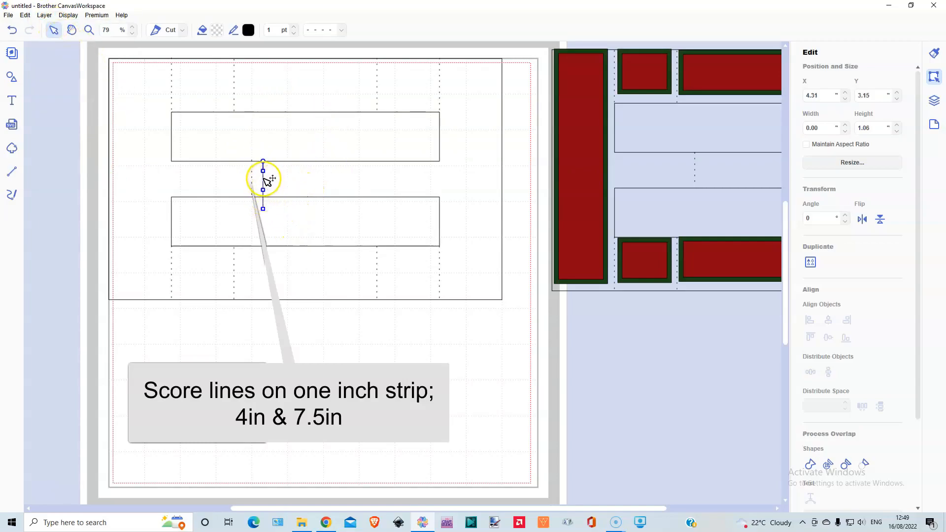
drag(266, 180, 380, 170)
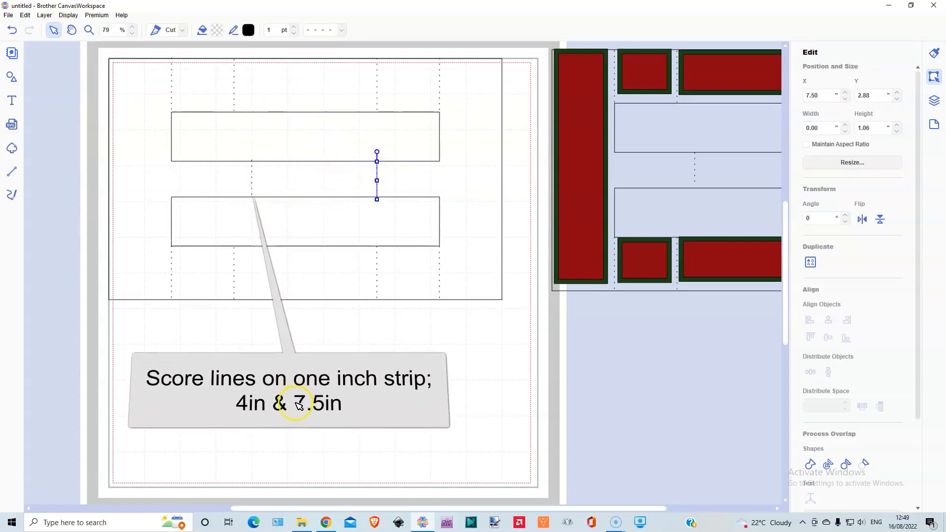
Select the whole frame on the mat together with all its dashed fold lines.
click(294, 401)
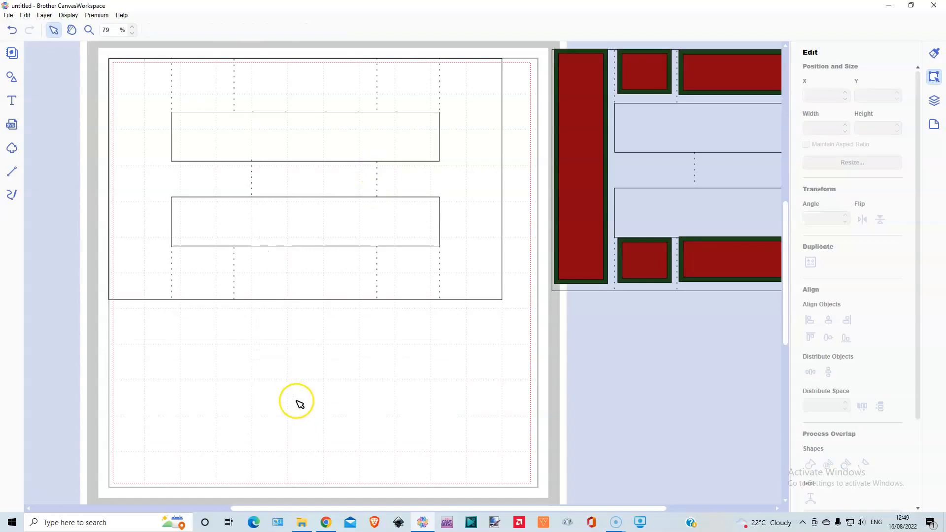
drag(97, 47, 166, 87)
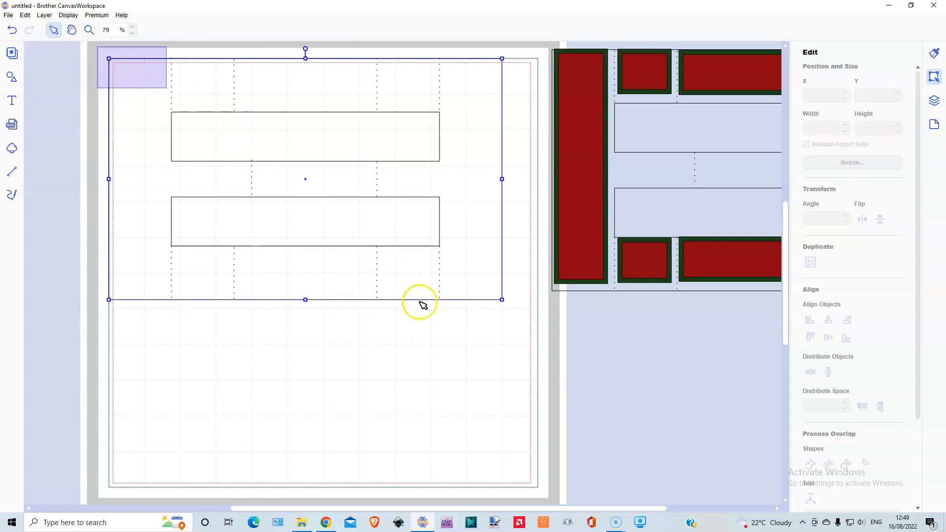
drag(97, 47, 536, 382)
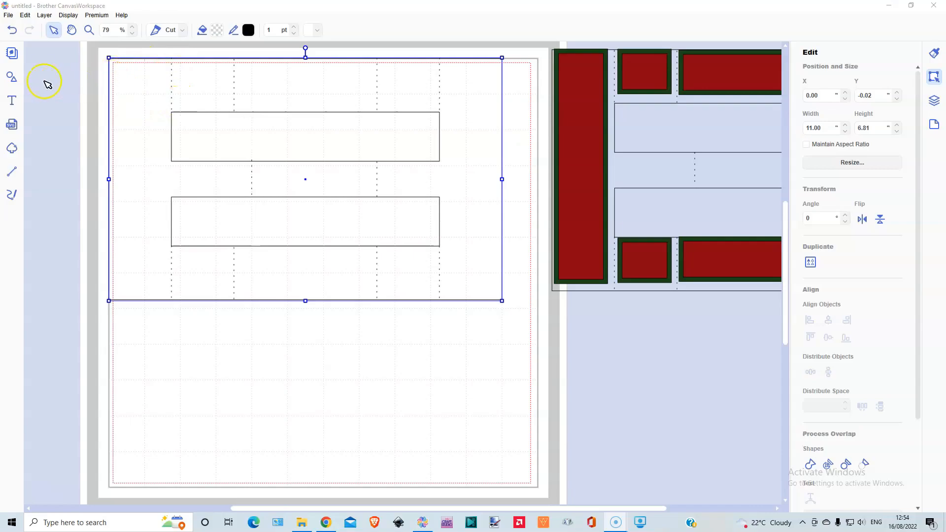
Add a basic square in the frame's upper-left corner, narrow it to fit left of the first fold line, and set its width to 1.5 inches.
click(20, 78)
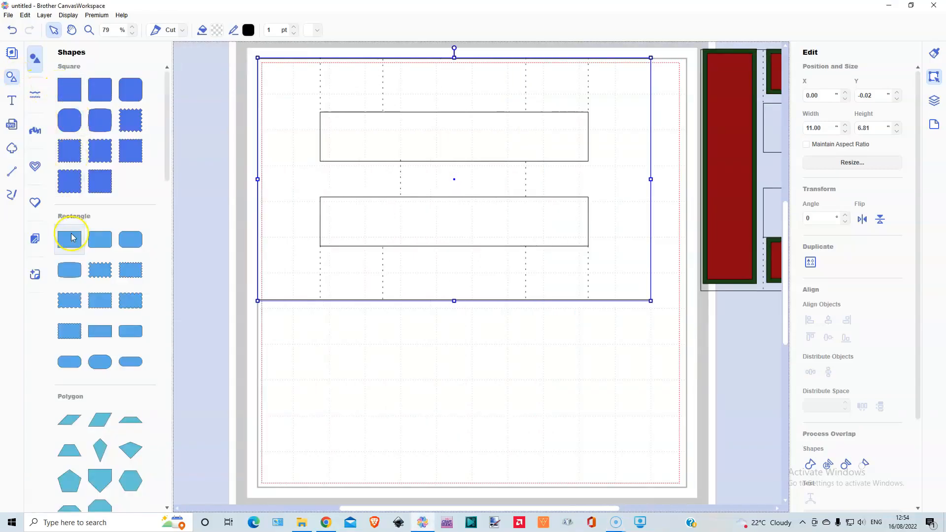
click(10, 79)
mouse_move(144, 95)
mouse_down()
mouse_move(154, 112)
mouse_move(140, 92)
mouse_up()
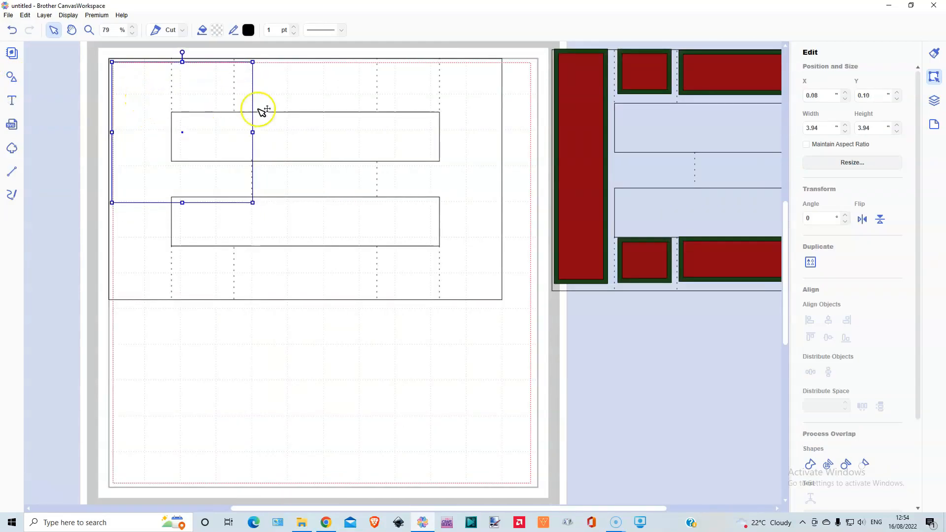
drag(253, 132, 167, 128)
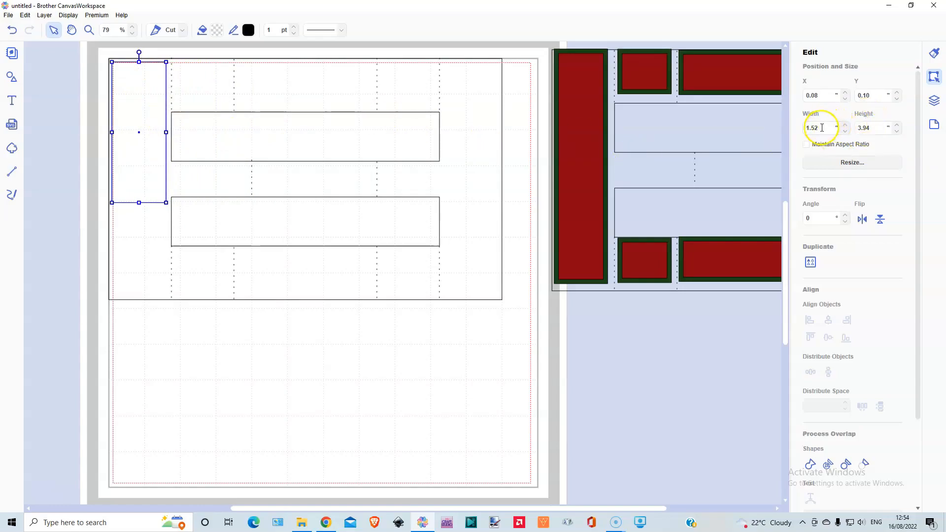
drag(819, 128, 809, 128)
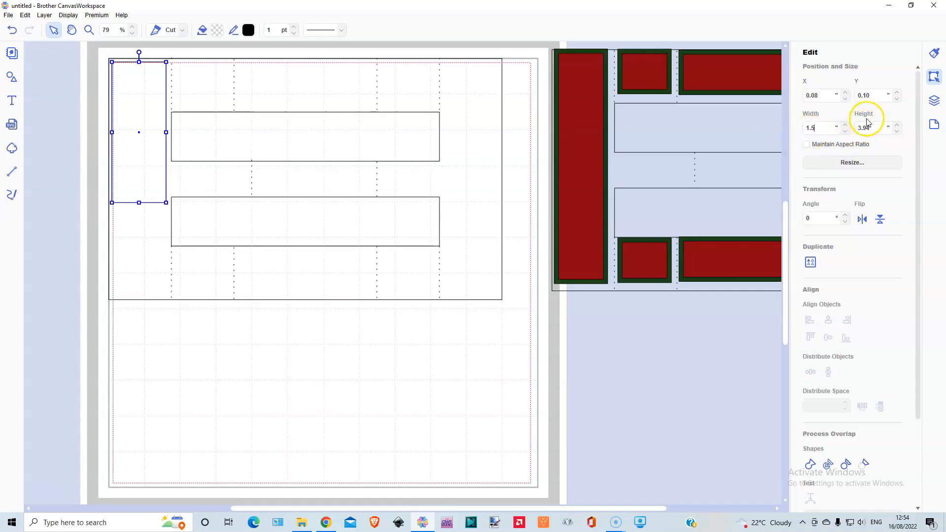
text(1.5)
key(Return)
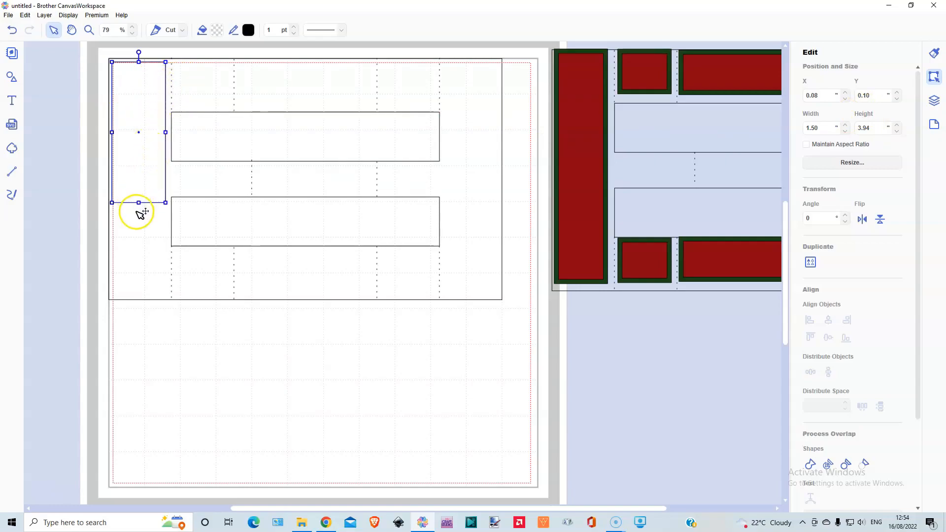
Set the tall panel's height to 6.5 inches and centre it beside the first fold line at X 0.12, Y 0.12.
double_click(869, 128)
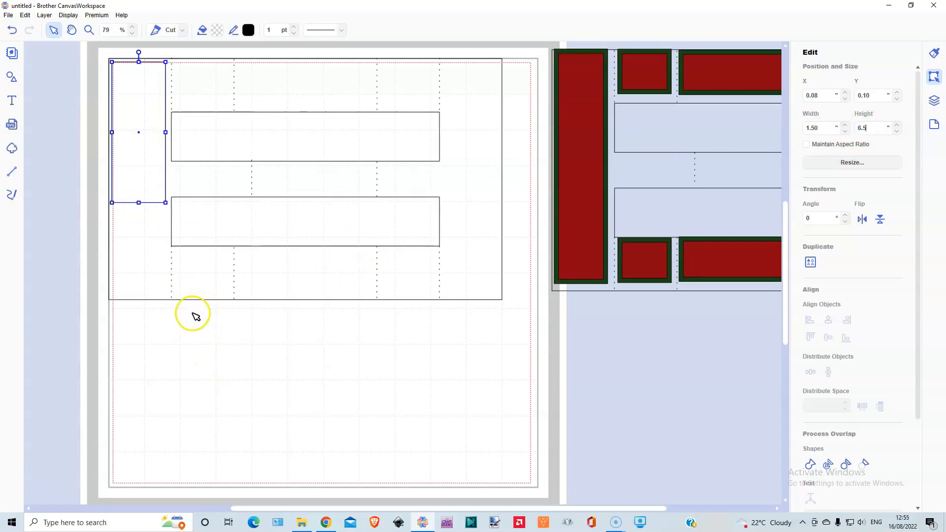
click(191, 314)
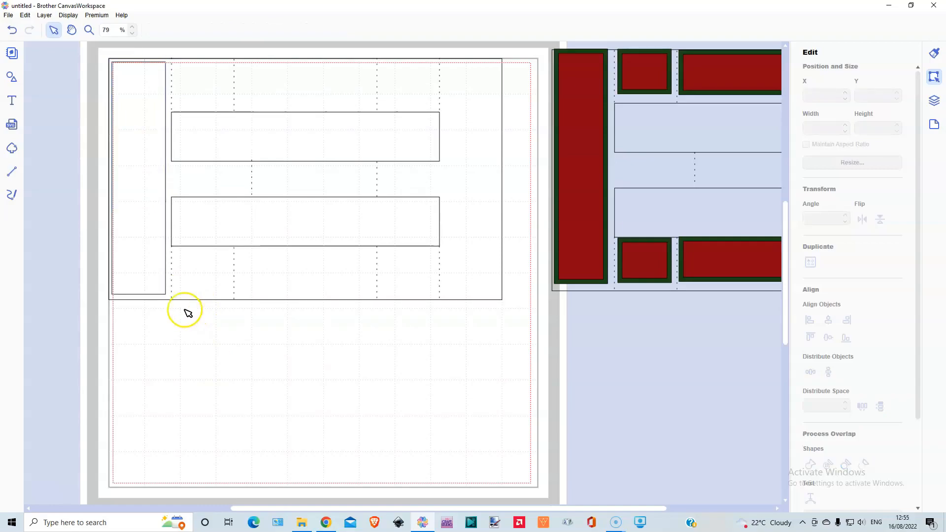
click(153, 205)
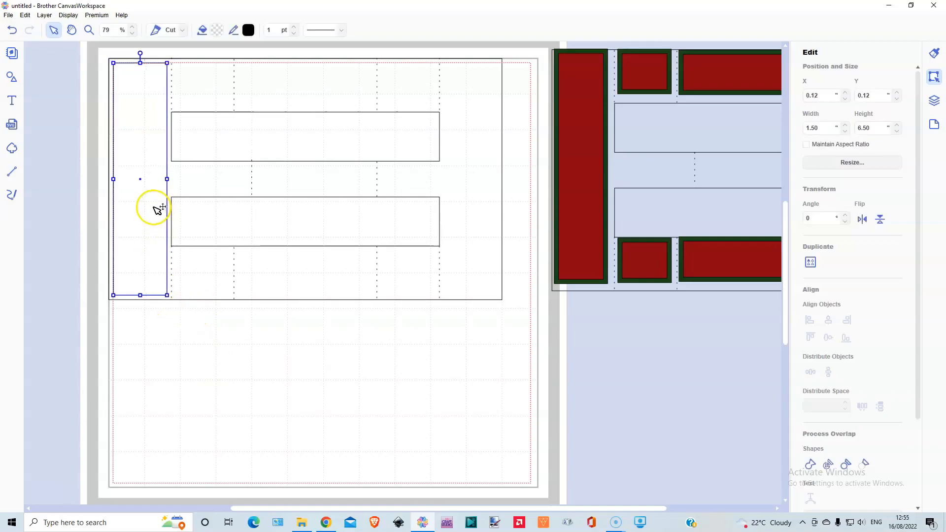
click(186, 68)
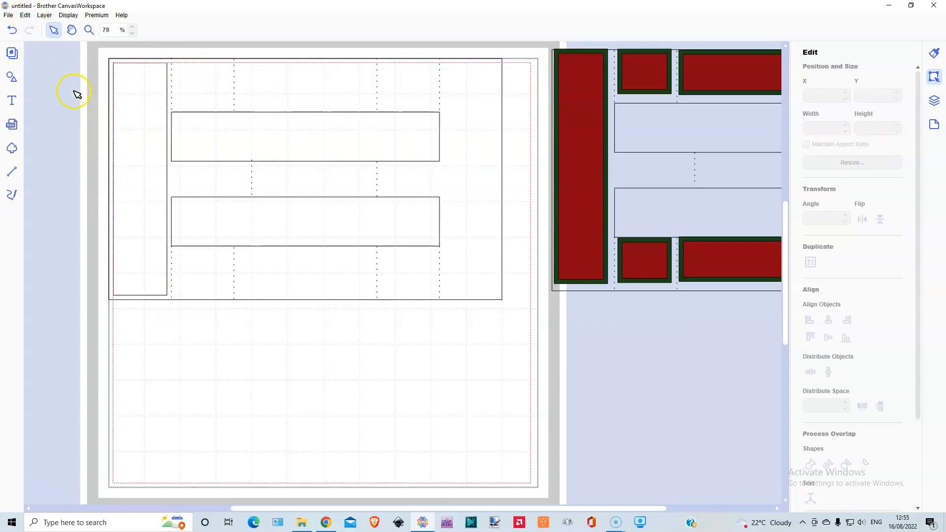
Duplicate the tall panel and place the copy between the first and second fold lines, just inside the frame's upper edge.
click(133, 95)
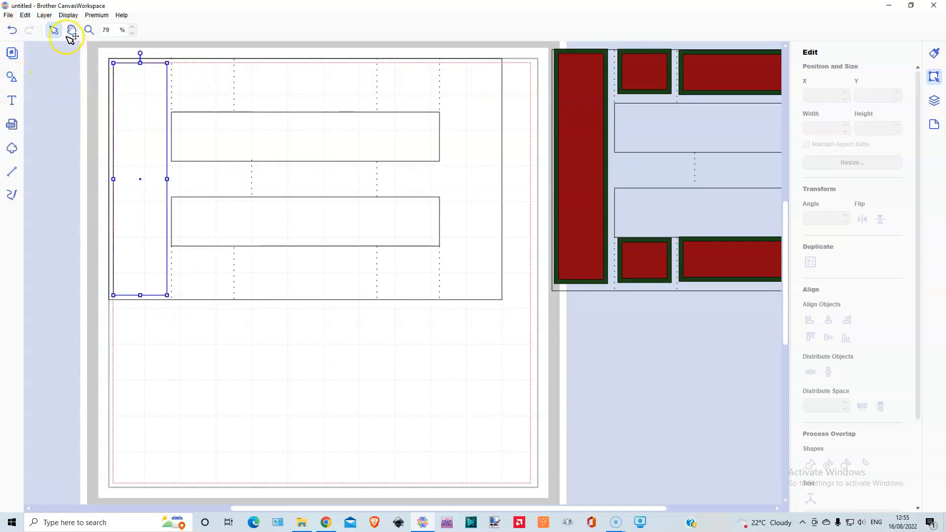
click(42, 16)
click(61, 25)
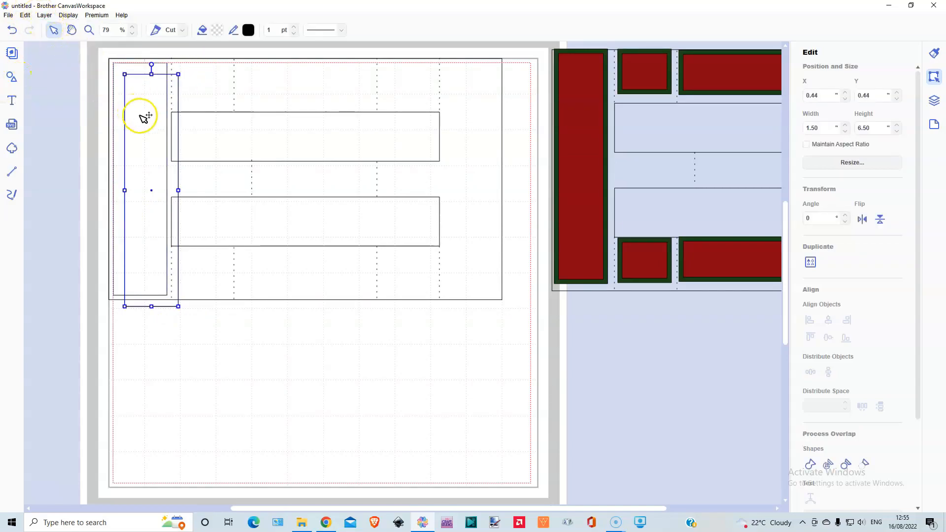
drag(149, 122, 199, 109)
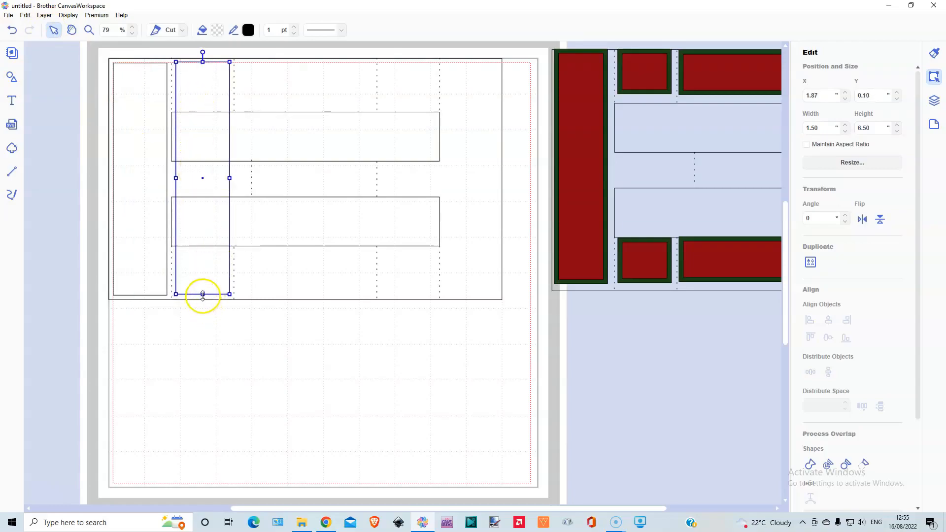
Shorten the copied panel to fit above the upper window, set its height to 1.25 inches and centre it between the fold lines.
drag(203, 295, 209, 109)
drag(210, 80, 218, 106)
click(877, 128)
key(BackSpace)
key(BackSpace)
text(25)
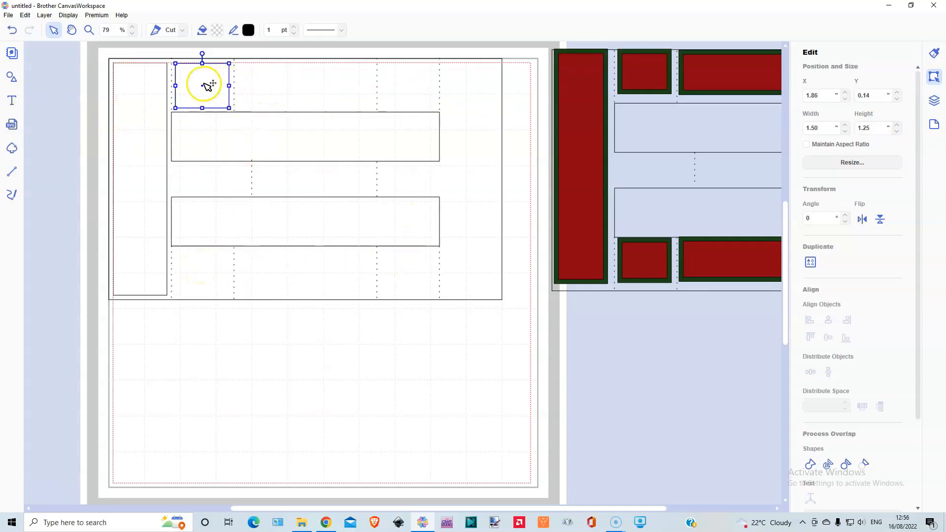
Paste a panel copy between the second and third fold lines above the upper window and set its width to 3.75 inches.
key(ctrl+v)
drag(221, 105, 372, 84)
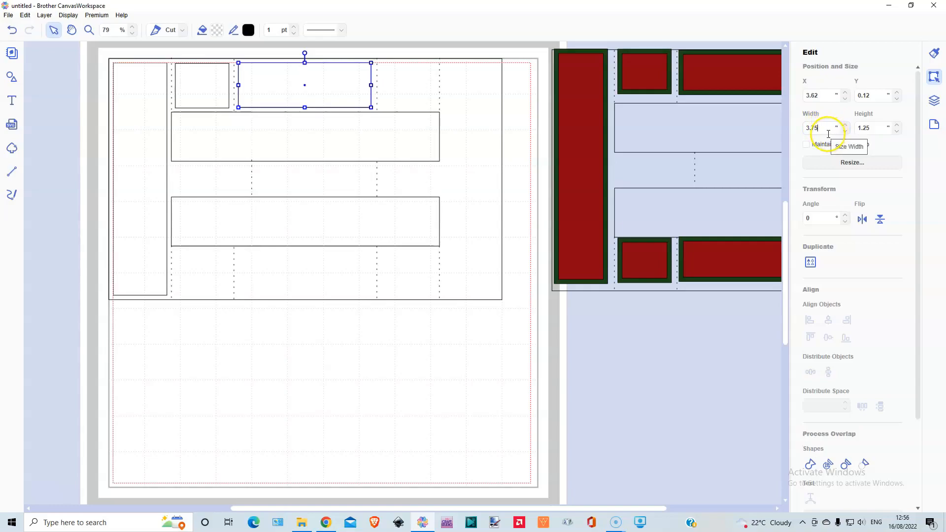
key(Return)
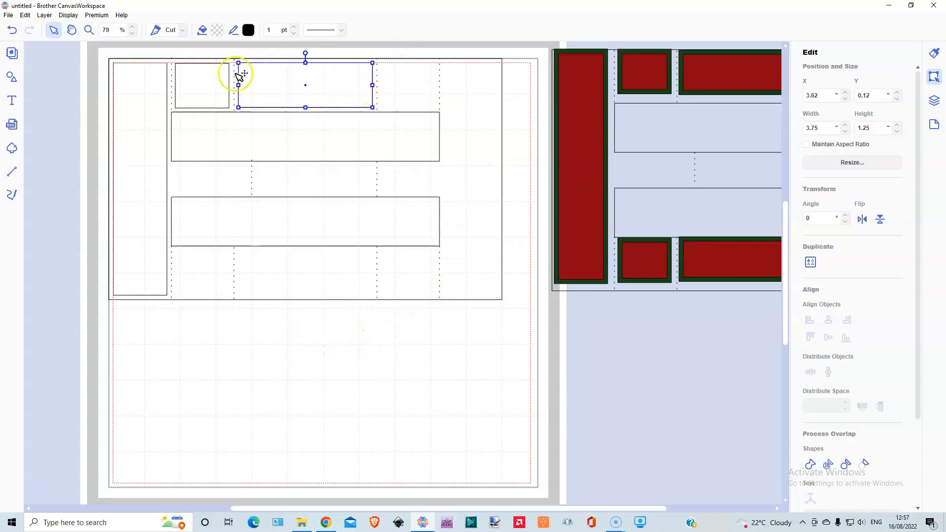
Duplicate the small panel into the upper-right and both lower small sections, and the wide panel into the section below the lower window.
click(199, 88)
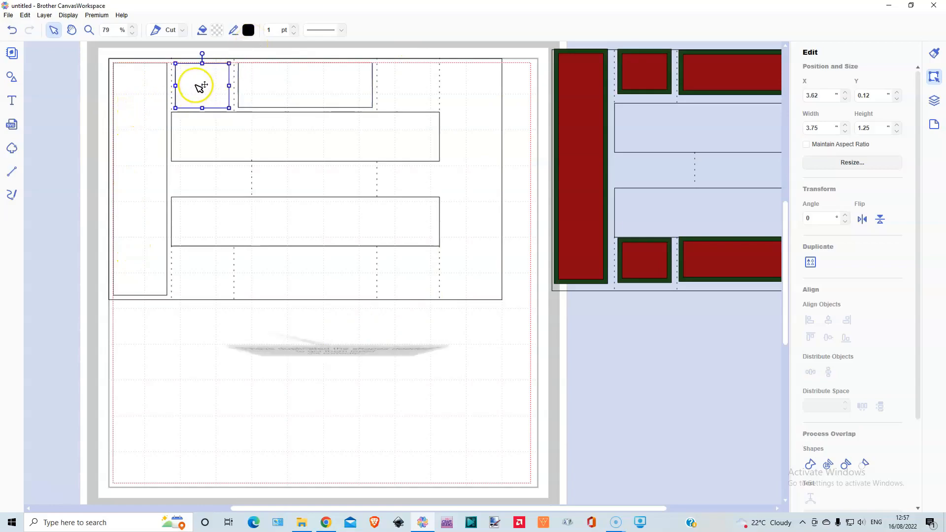
click(24, 16)
click(316, 94)
click(24, 16)
drag(327, 106, 315, 282)
drag(245, 135, 417, 101)
drag(229, 116, 412, 281)
drag(204, 101, 194, 275)
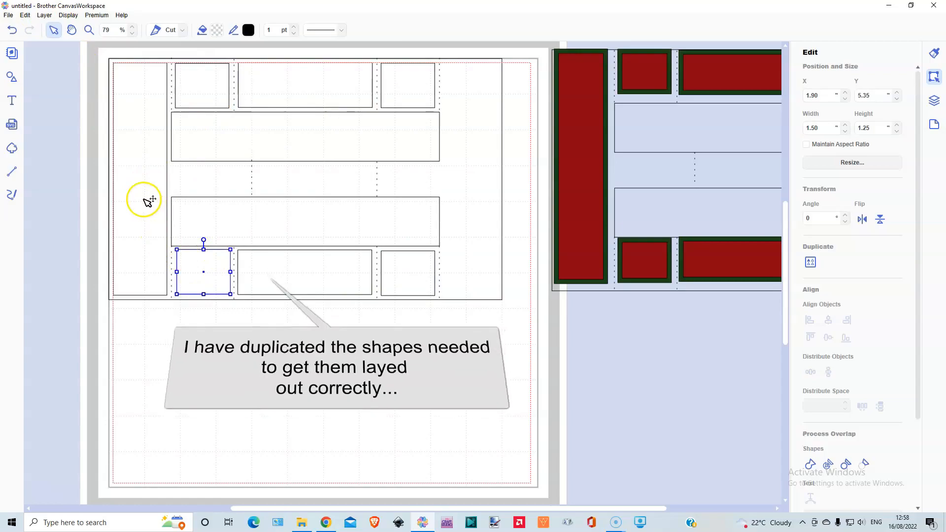
Create inward offset lines on all seven panels with 0.12 inch spacing and round corners, leaving the original lines as is.
shift+click(148, 201)
shift+click(207, 96)
shift+click(269, 88)
shift+click(403, 85)
shift+click(407, 273)
shift+click(331, 270)
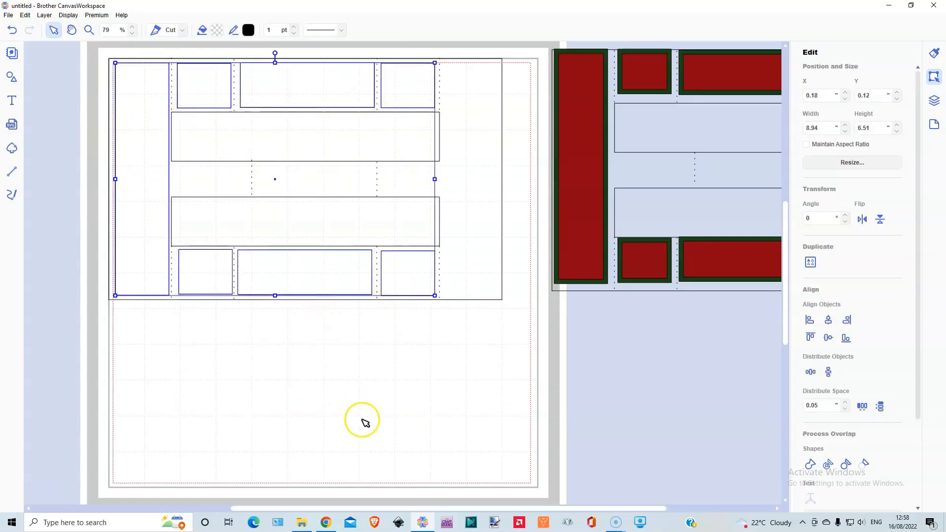
scroll(820, 440, down, 3)
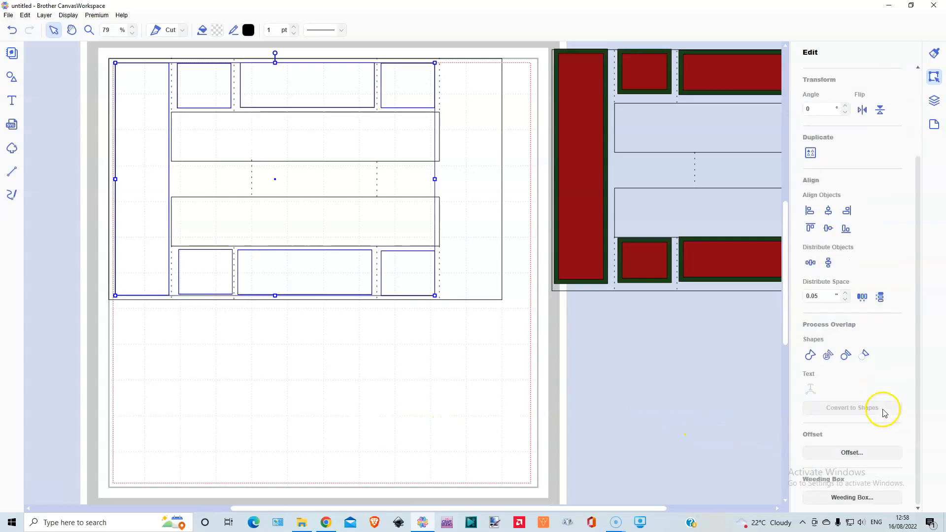
click(852, 453)
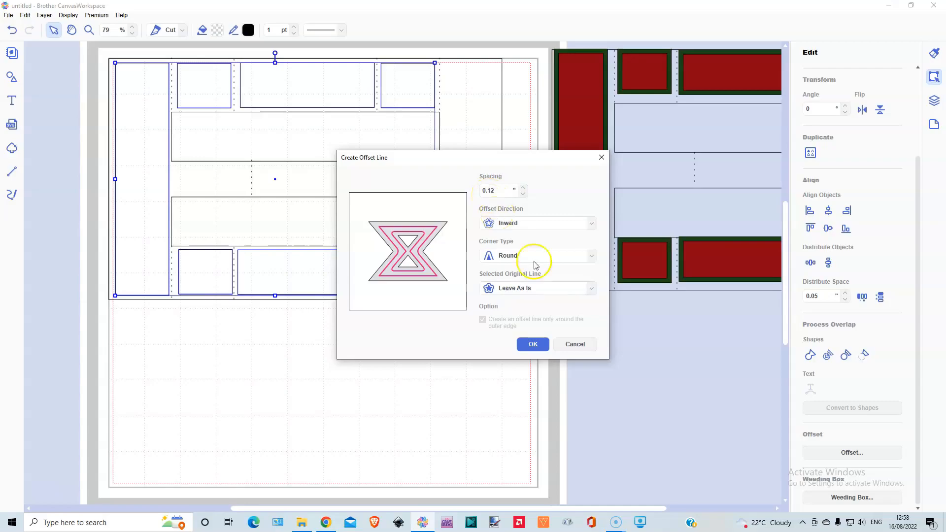
click(533, 345)
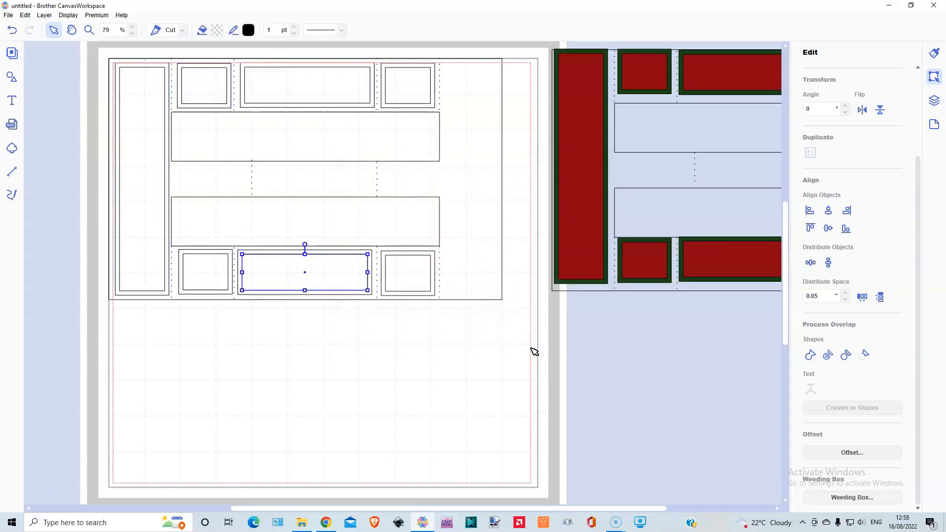